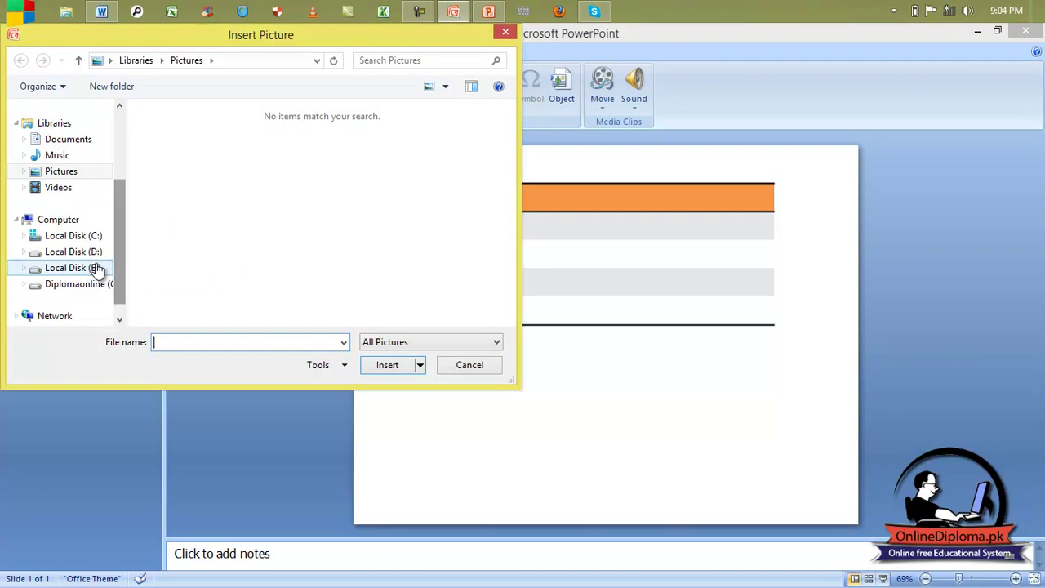
Insert the picture as_the_river_runs-wallpaper-1366x768 from the wallpaper folder on Local Disk (D:) onto the slide.
left_click(97, 284)
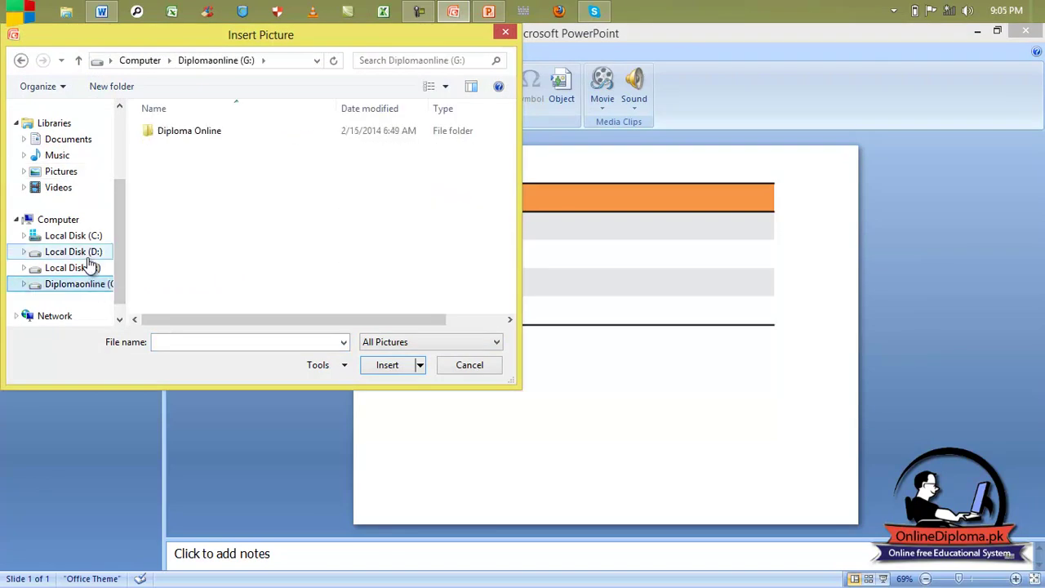
left_click(81, 253)
left_click(81, 268)
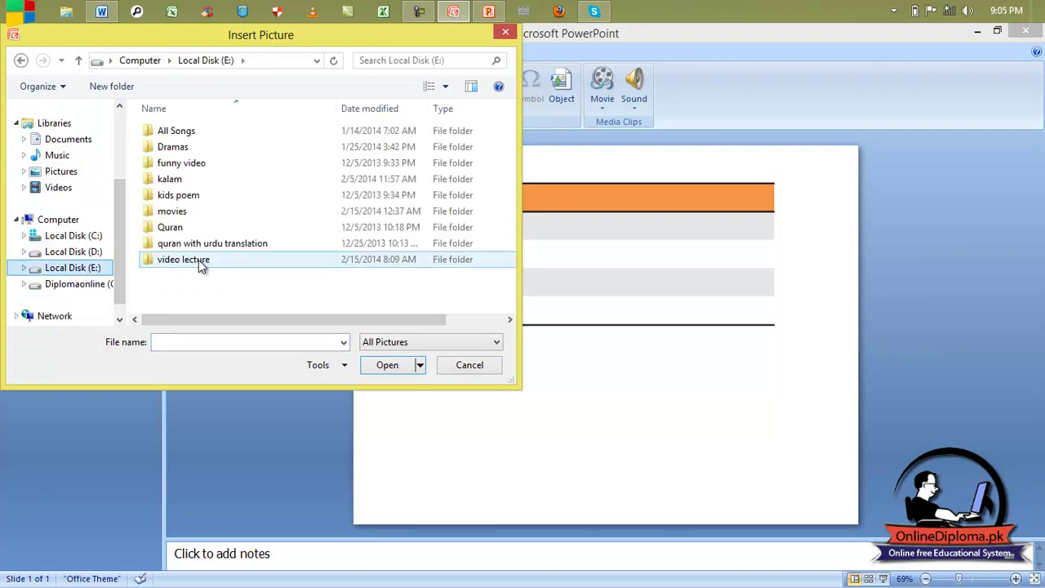
left_click(81, 253)
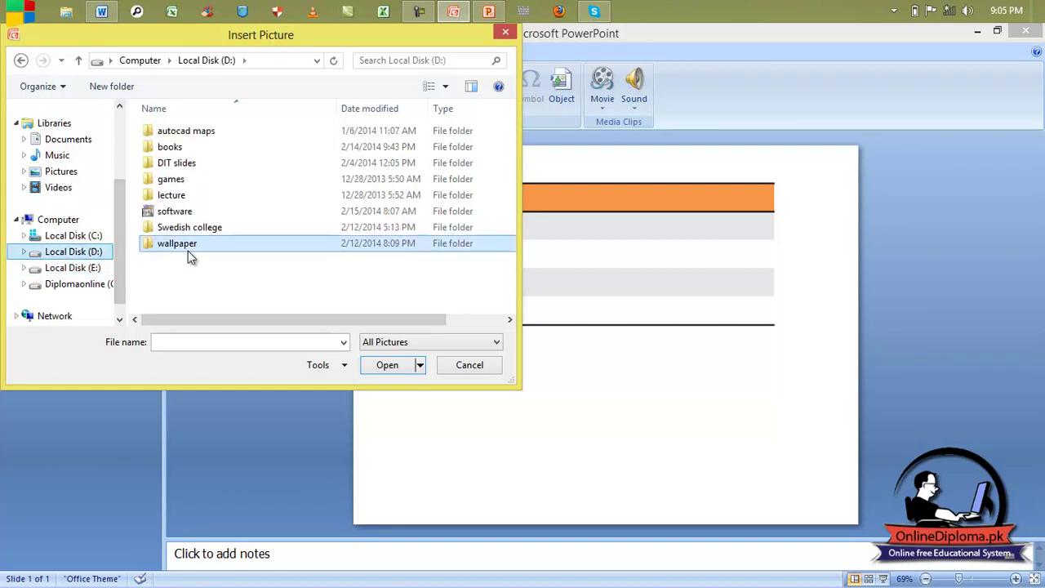
double_click(187, 254)
left_click(188, 253)
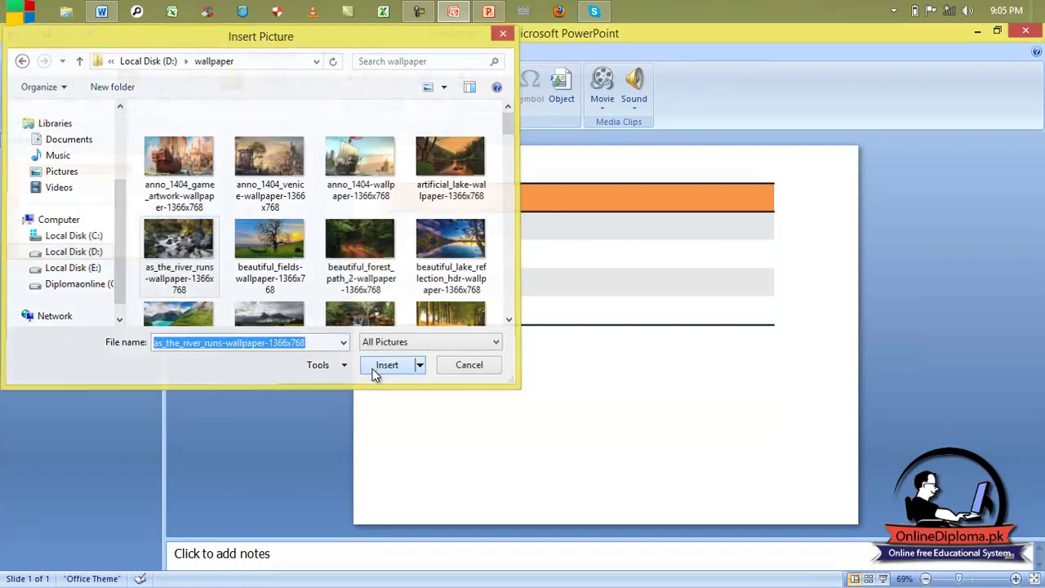
left_click(377, 369)
Stretch the river picture to cover the whole slide and shrink it toward the lower-left corner to about 4.06 by 5.42 inches.
left_click_drag(503, 315, 527, 375)
left_click_drag(606, 429, 606, 523)
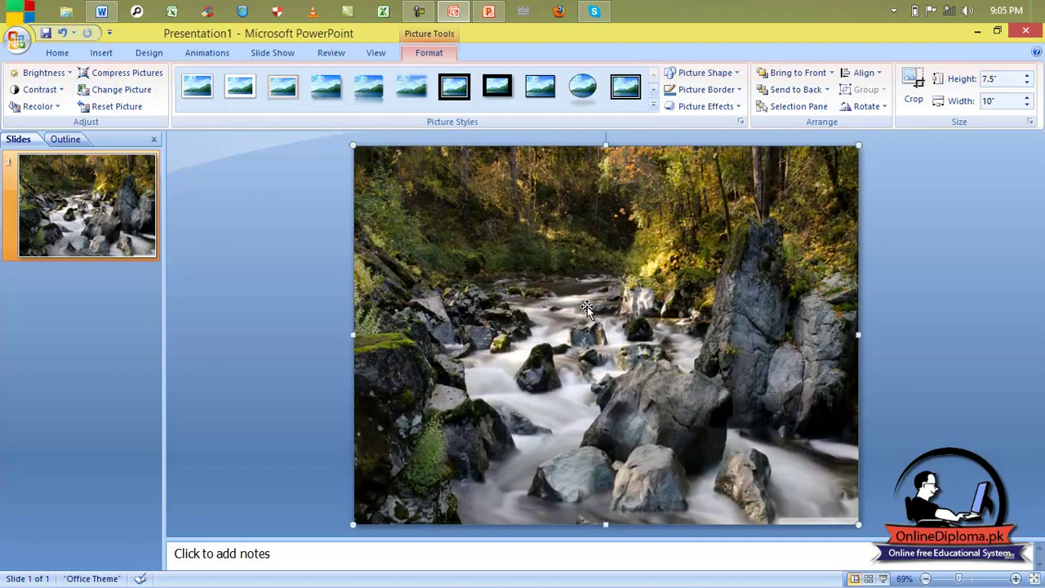
left_click_drag(858, 146, 627, 319)
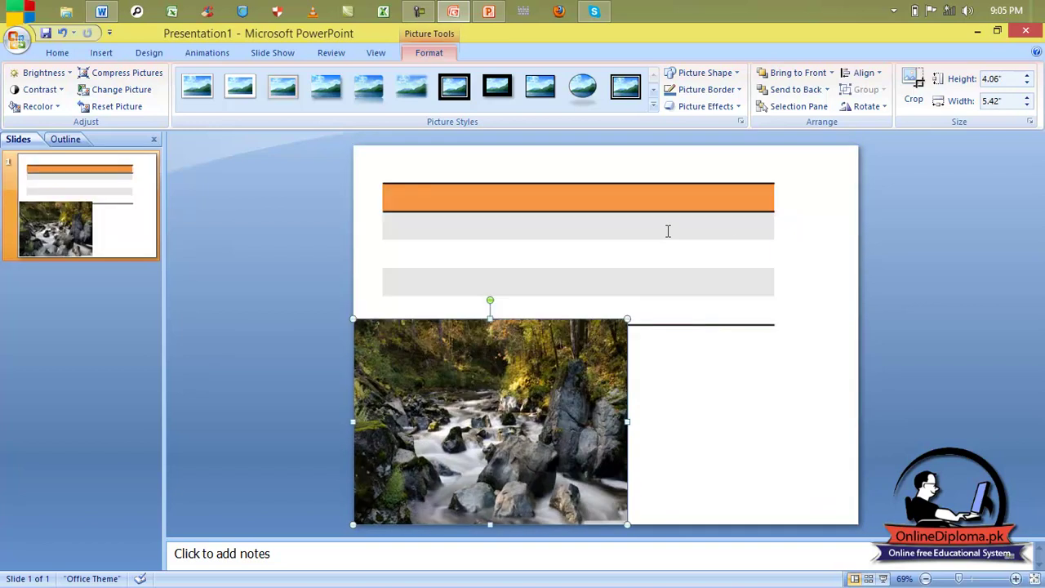
Delete the table with the orange header row from the slide.
left_click(666, 227)
left_click(665, 180)
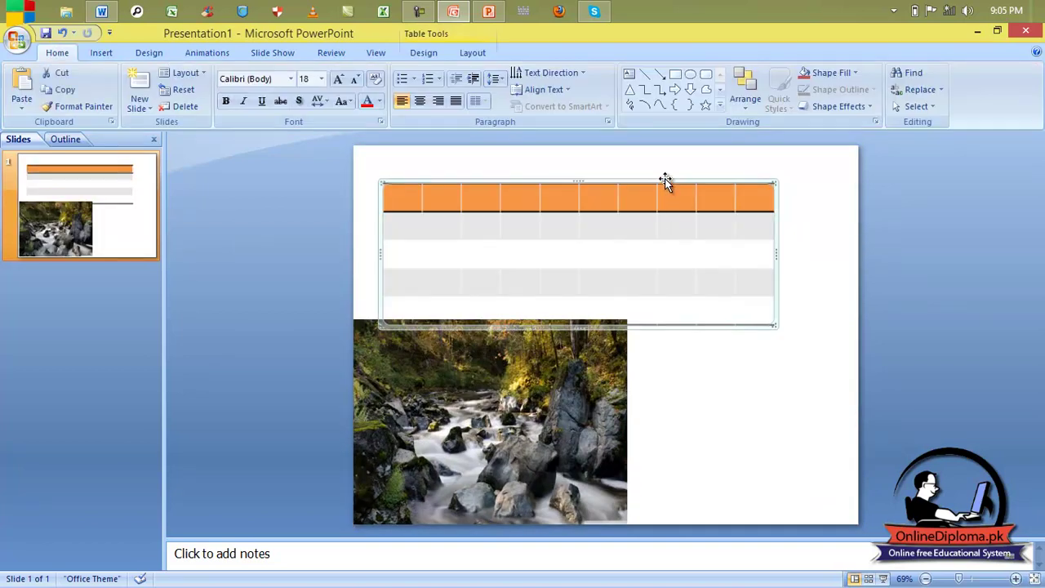
key("Delete")
Move the river picture near the middle of the slide and enlarge it to about 5.08 by 6.78 inches.
left_click_drag(545, 364, 615, 249)
left_click_drag(703, 393, 764, 445)
left_click_drag(652, 397, 626, 396)
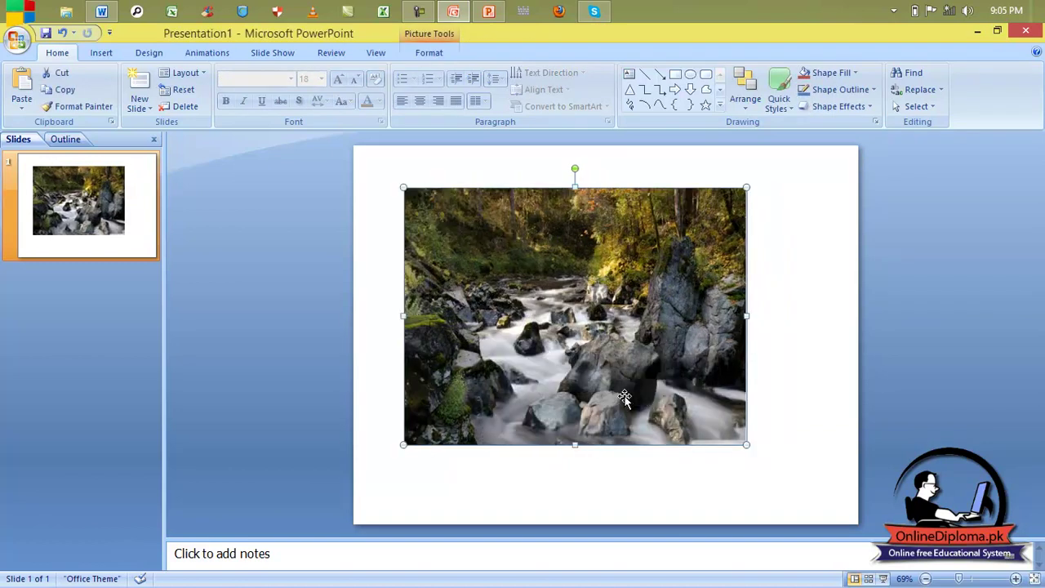
Search the clip art for "flower", including the additional images from Microsoft Office Online.
left_click(101, 53)
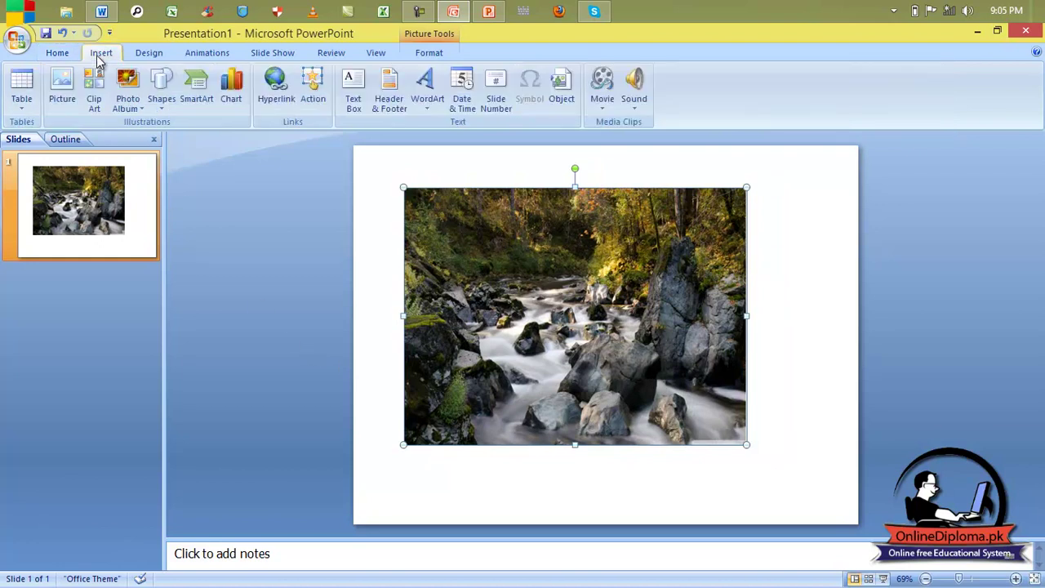
left_click(98, 103)
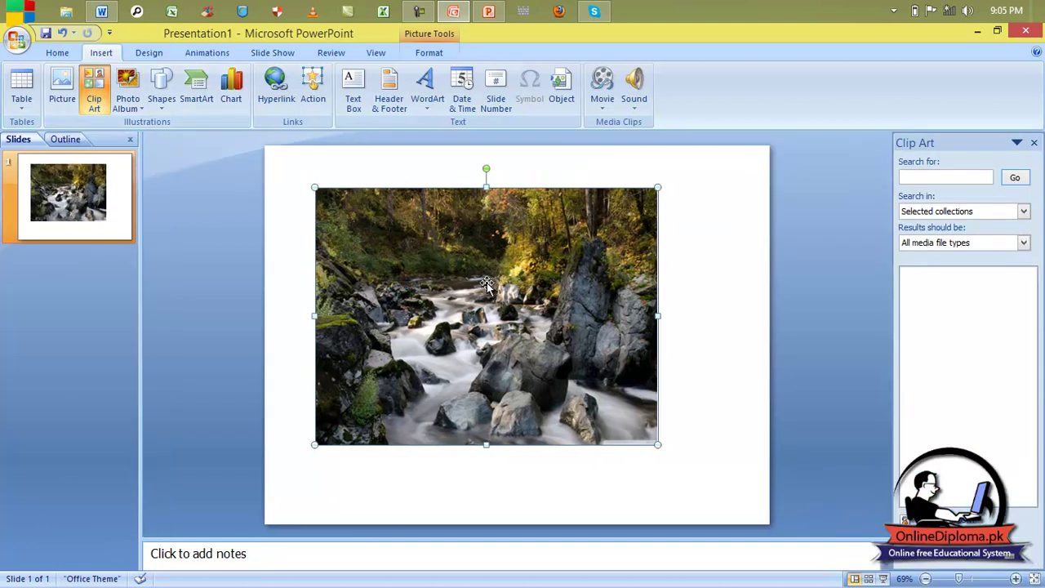
left_click(938, 180)
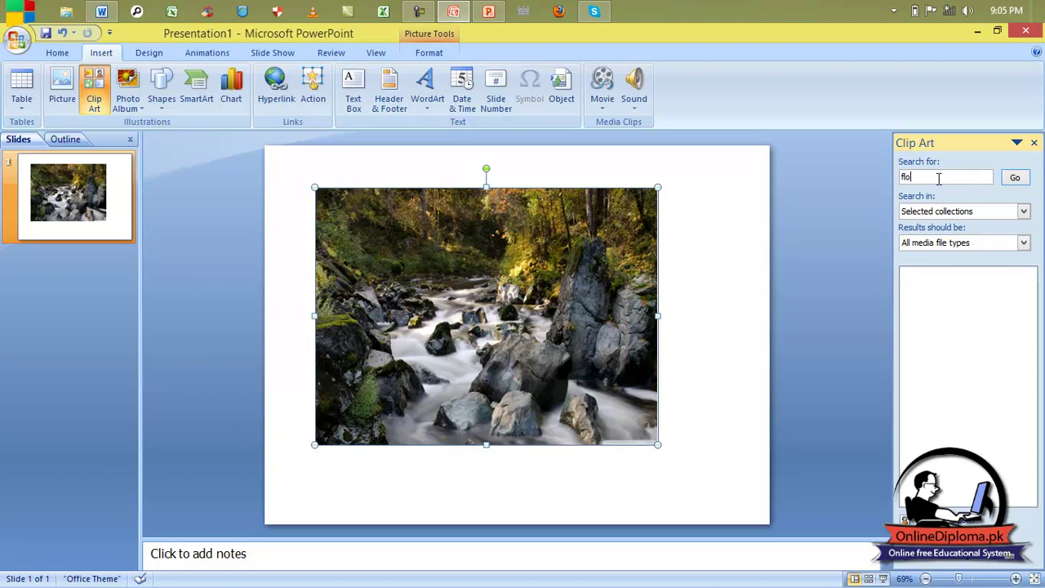
key("Return")
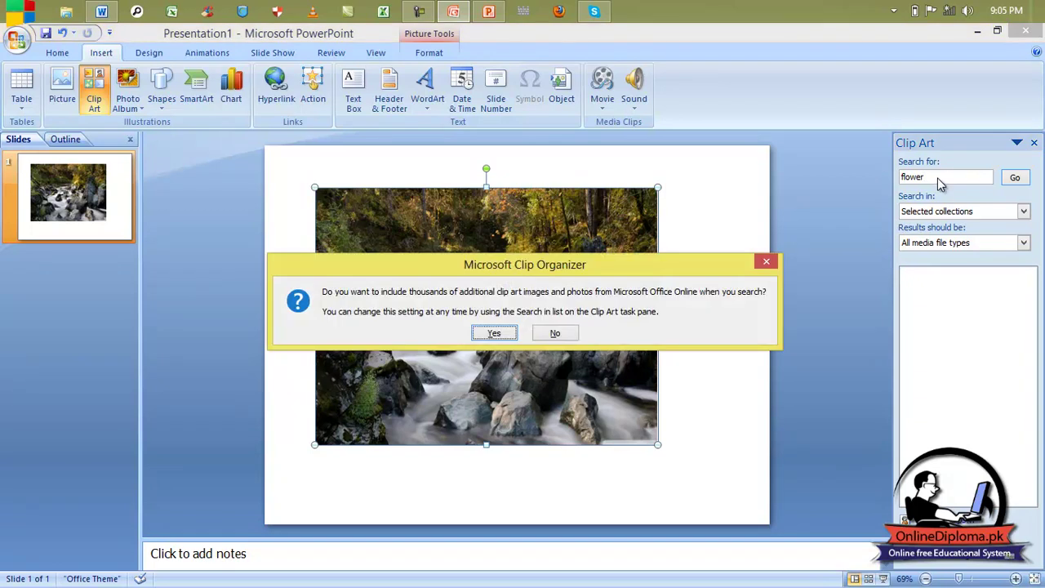
left_click(496, 334)
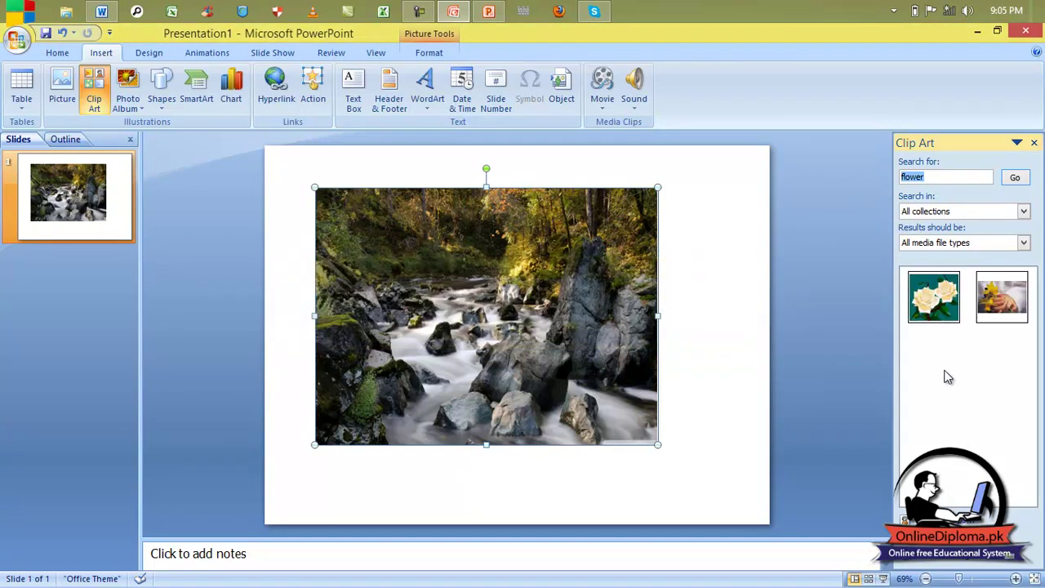
Insert the clip art photo of hands holding yellow flowers and place it over the river picture's upper-right corner.
left_click(1002, 296)
left_click_drag(589, 347, 686, 251)
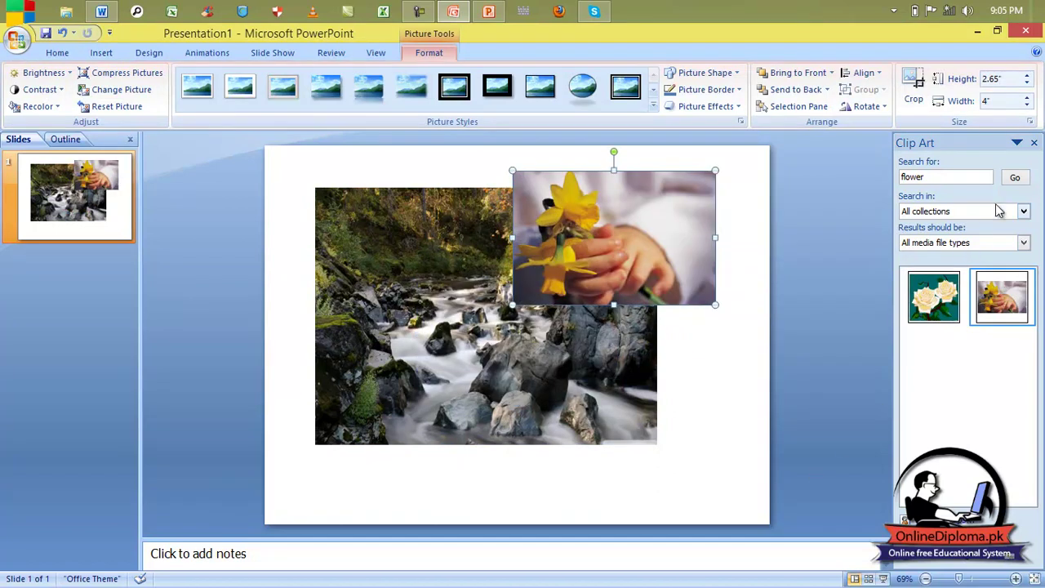
left_click(1034, 143)
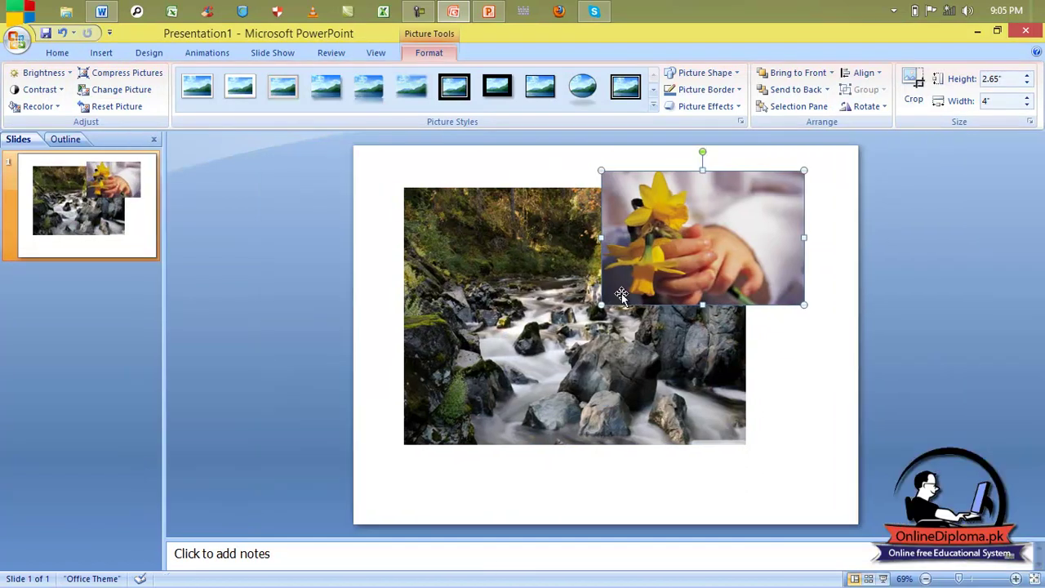
Delete the yellow flower photo and the river picture from the slide.
key("Delete")
left_click(603, 325)
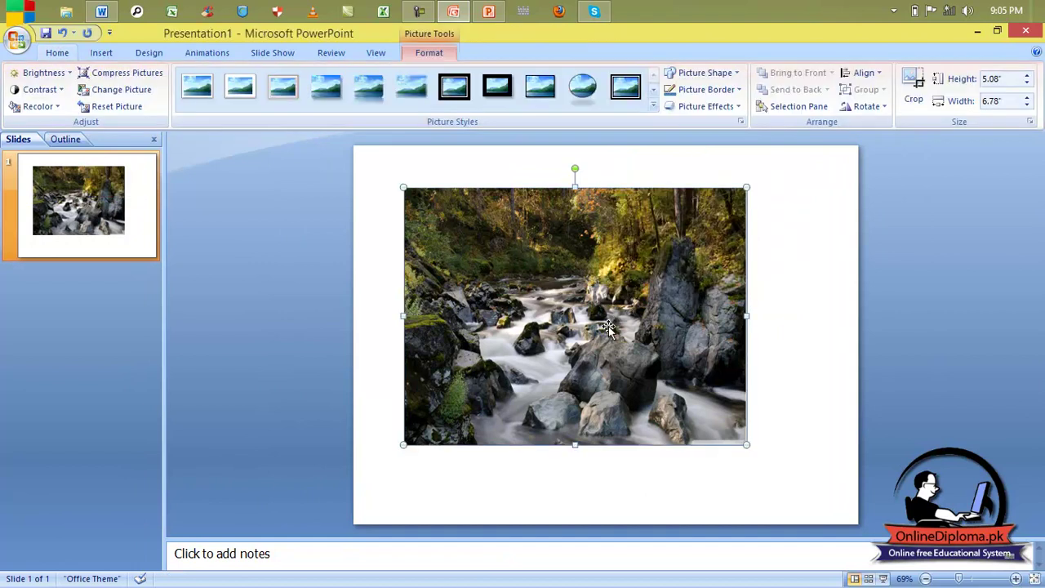
key("Delete")
Create a new photo album from all the pictures in the wallpaper folder on Local Disk (D:).
left_click(111, 53)
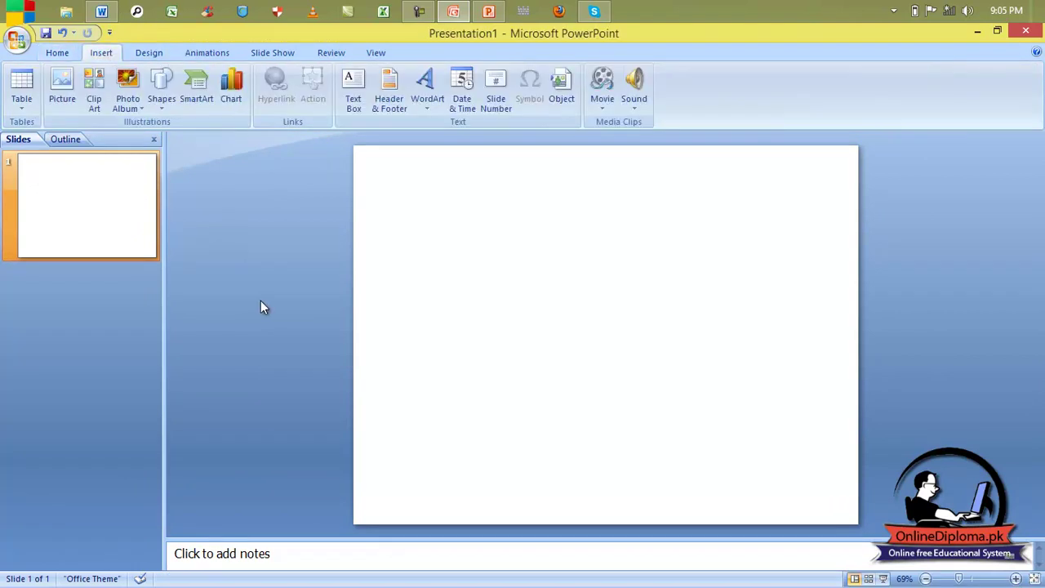
left_click(127, 103)
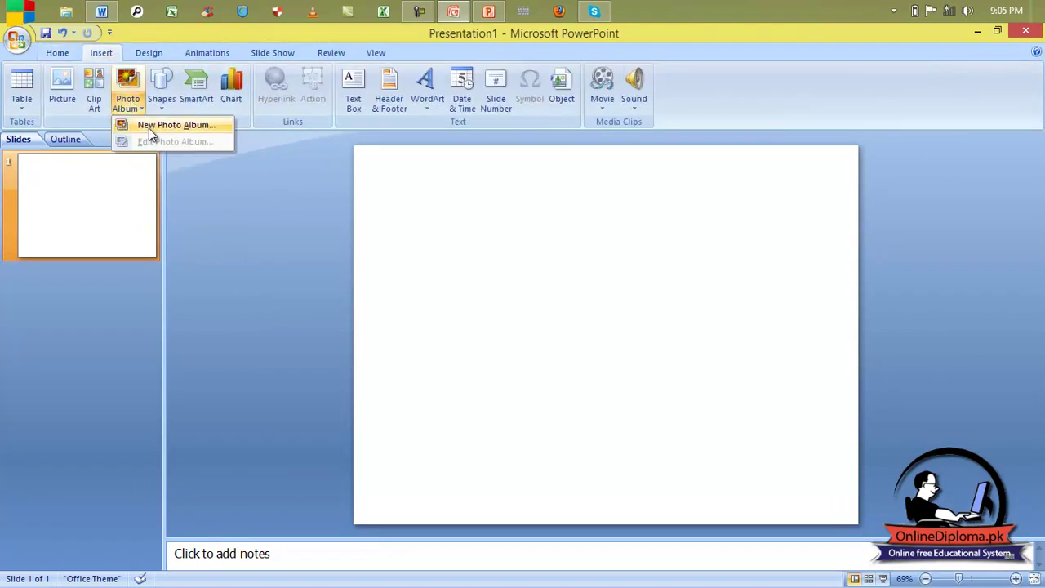
left_click(149, 128)
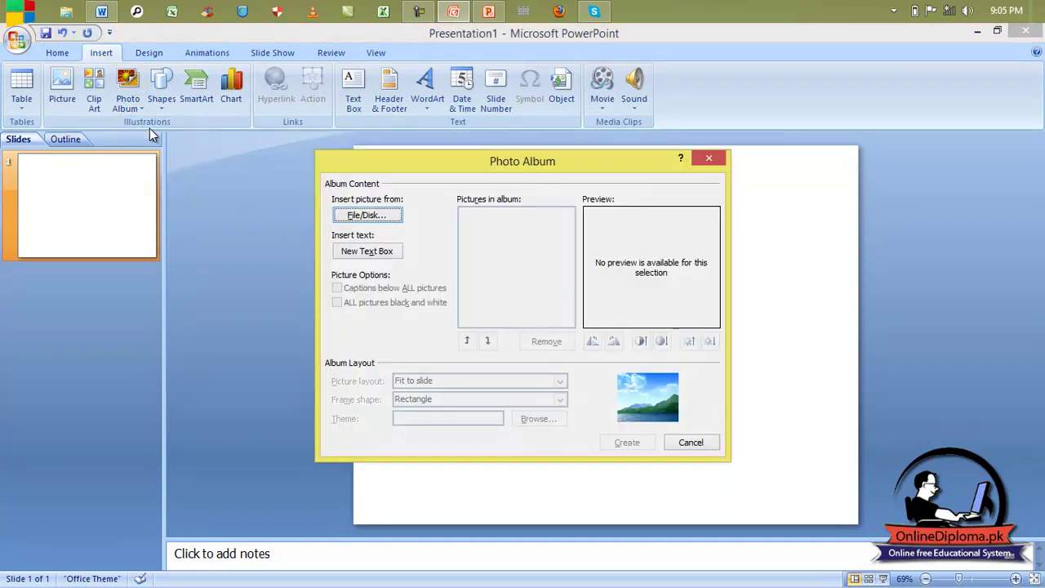
left_click(372, 216)
left_click(507, 293)
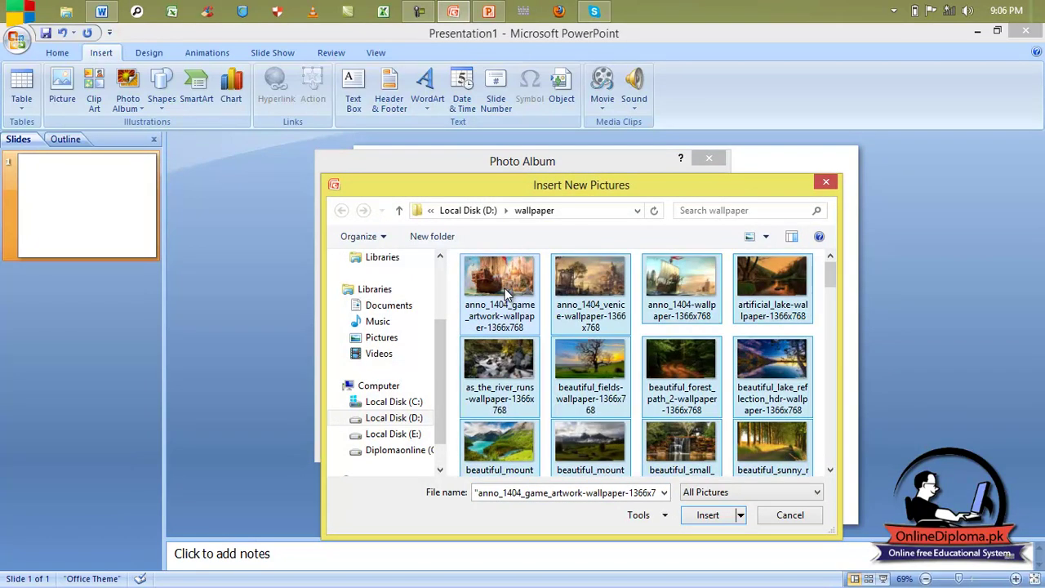
left_click(708, 514)
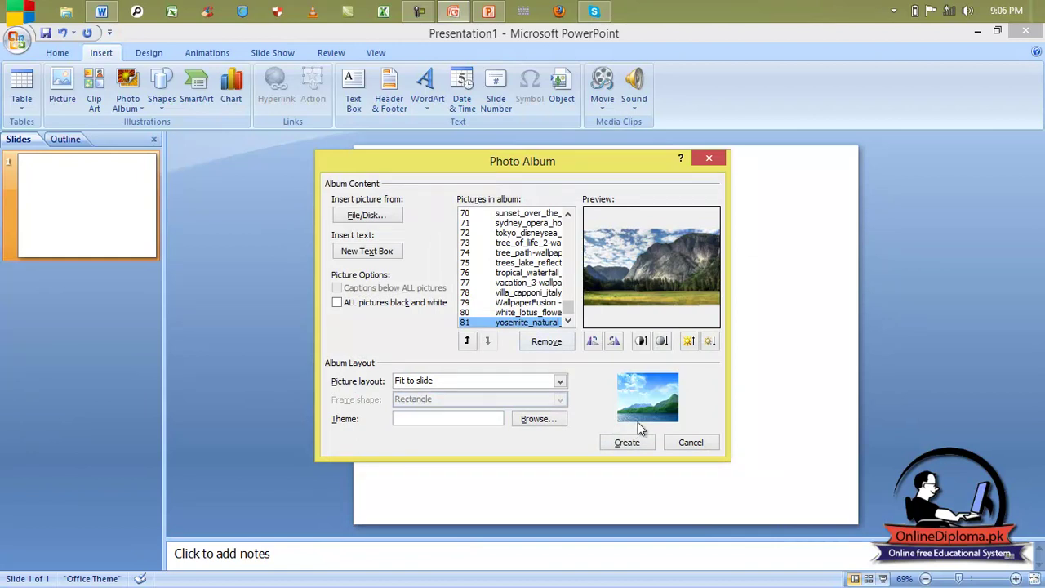
left_click(641, 446)
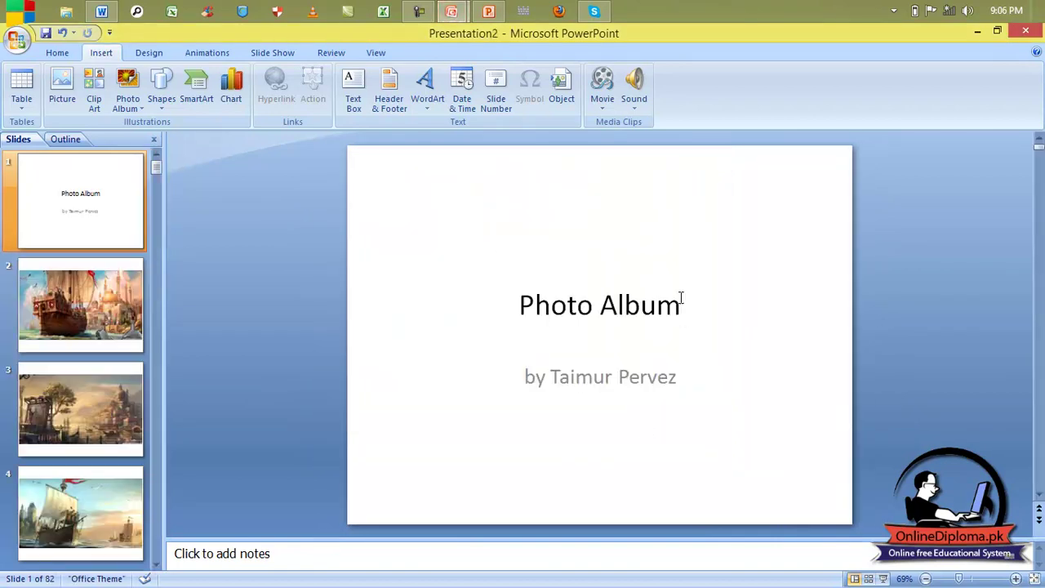
Look through slides 2 to 4 of the photo album and the slide thumbnails that follow.
left_click(134, 325)
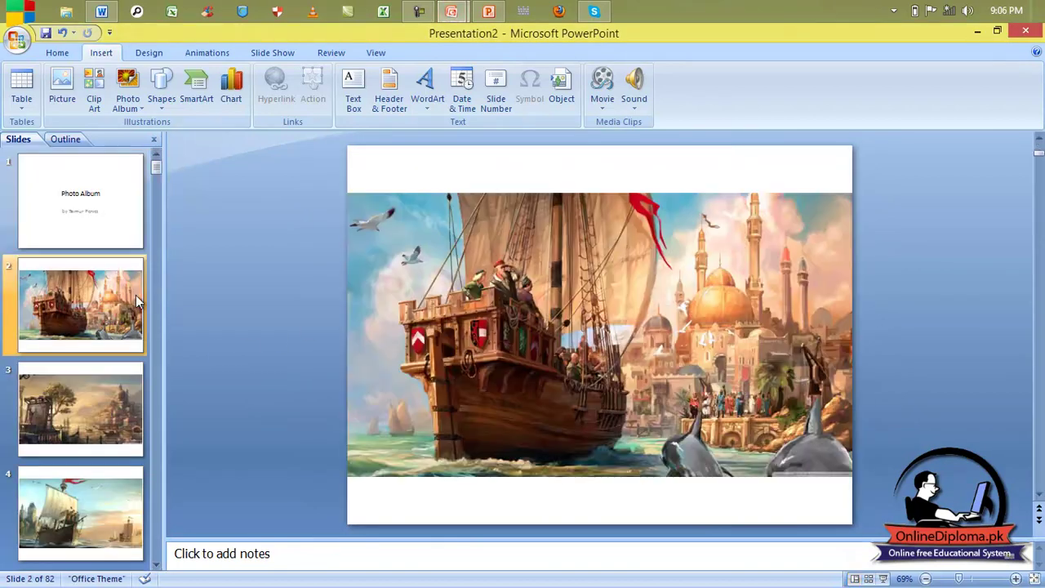
left_click(111, 441)
left_click(110, 513)
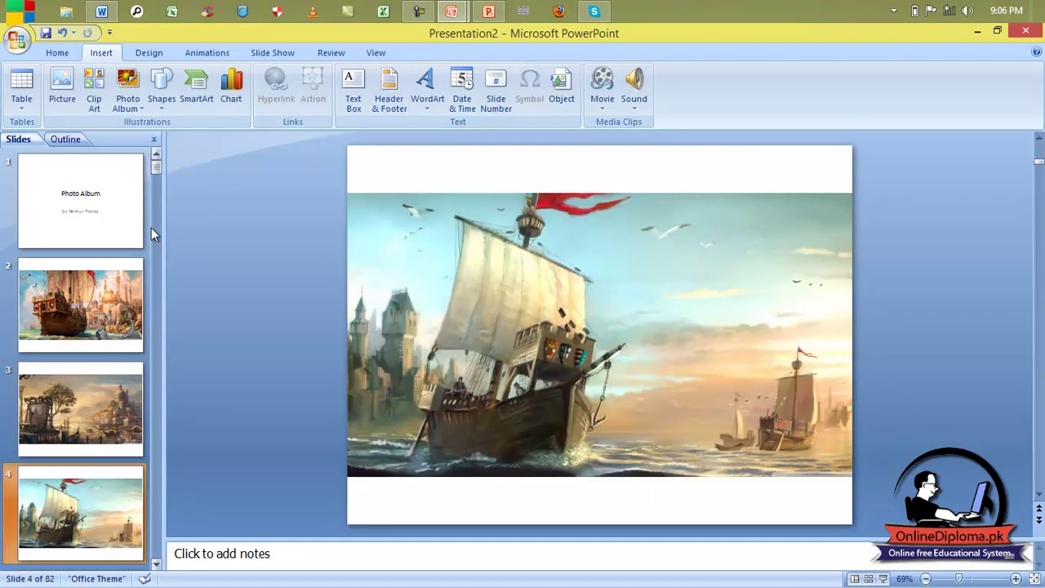
left_click_drag(159, 169, 158, 196)
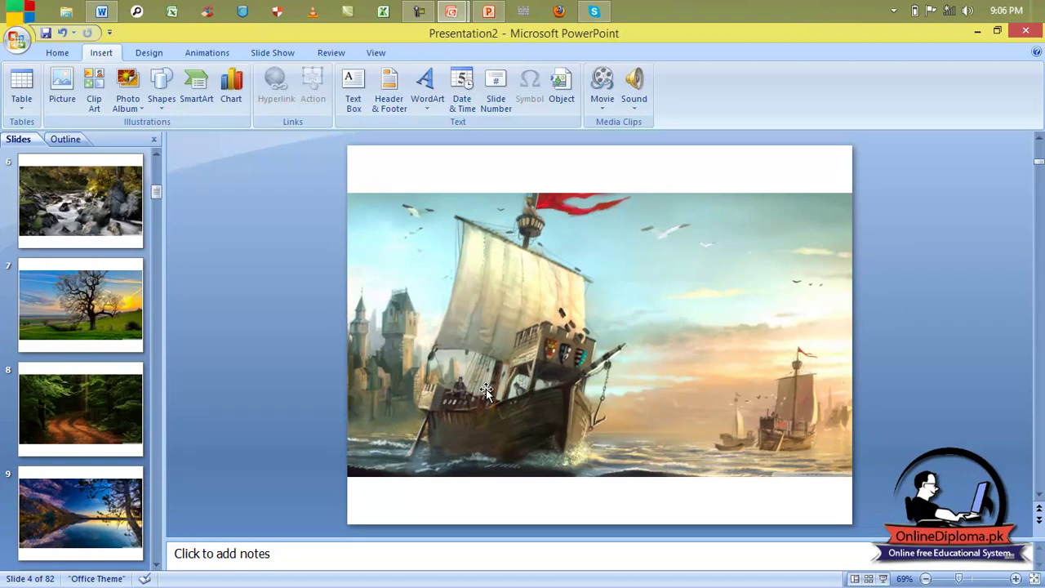
key("F7")
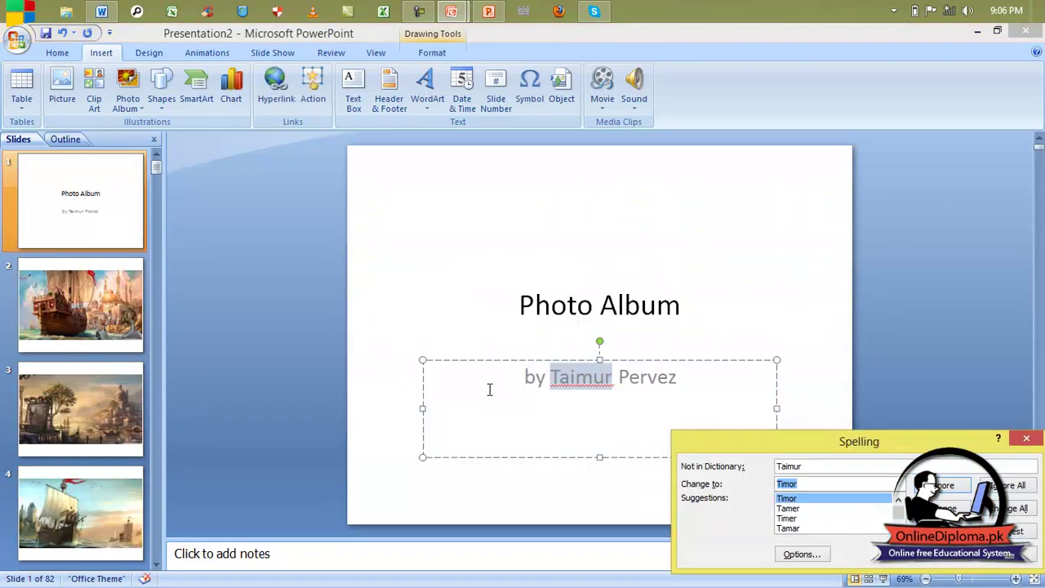
left_click(1026, 438)
left_click(66, 234)
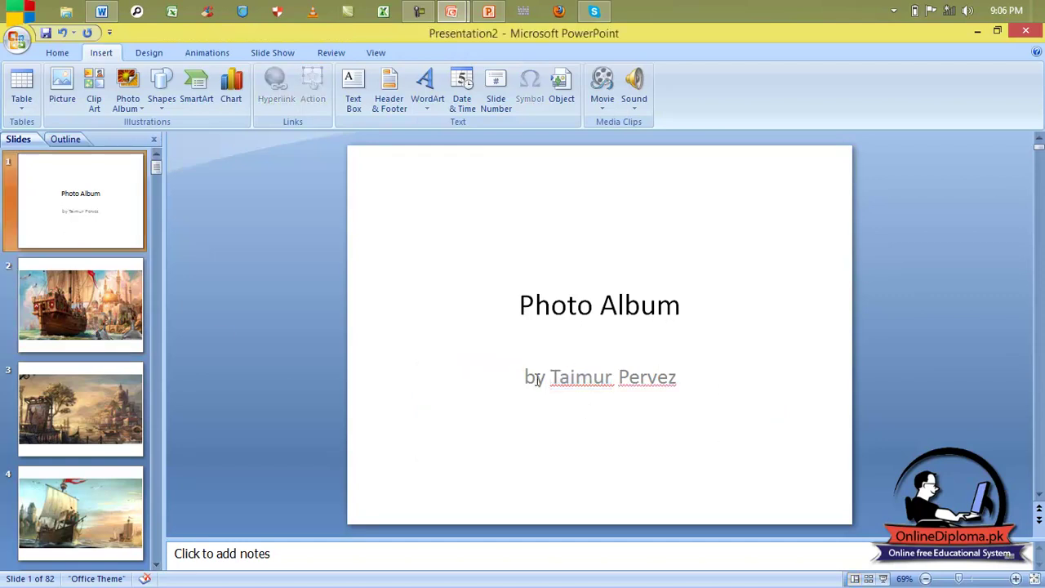
Run the photo album as a slide show from the beginning and advance through its pictures one by one.
key("Down")
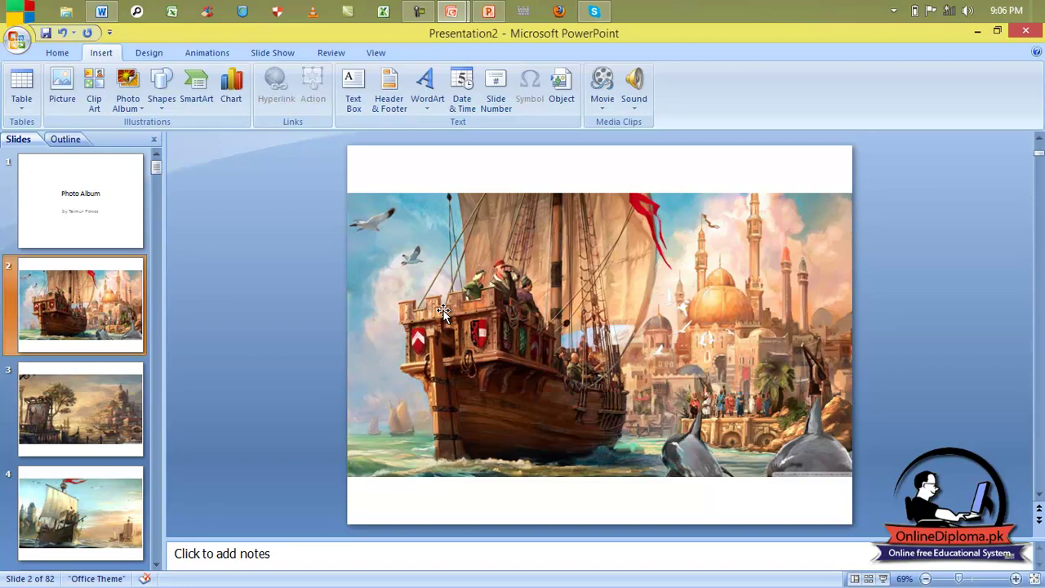
key("F5")
left_click(938, 13)
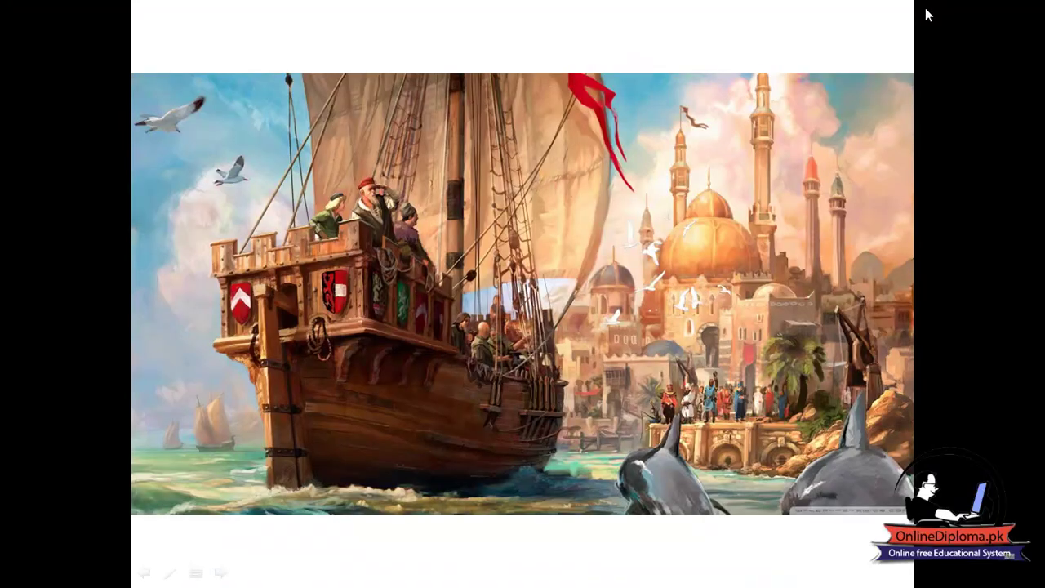
left_click(924, 109)
left_click(924, 108)
left_click(923, 109)
left_click(924, 109)
left_click(923, 109)
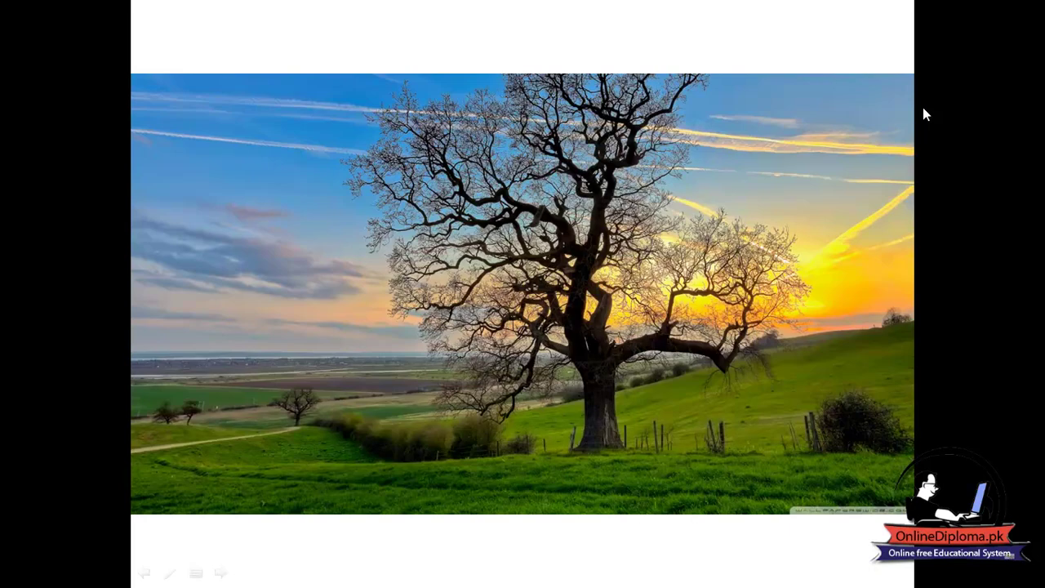
left_click(923, 108)
left_click(924, 109)
left_click(924, 108)
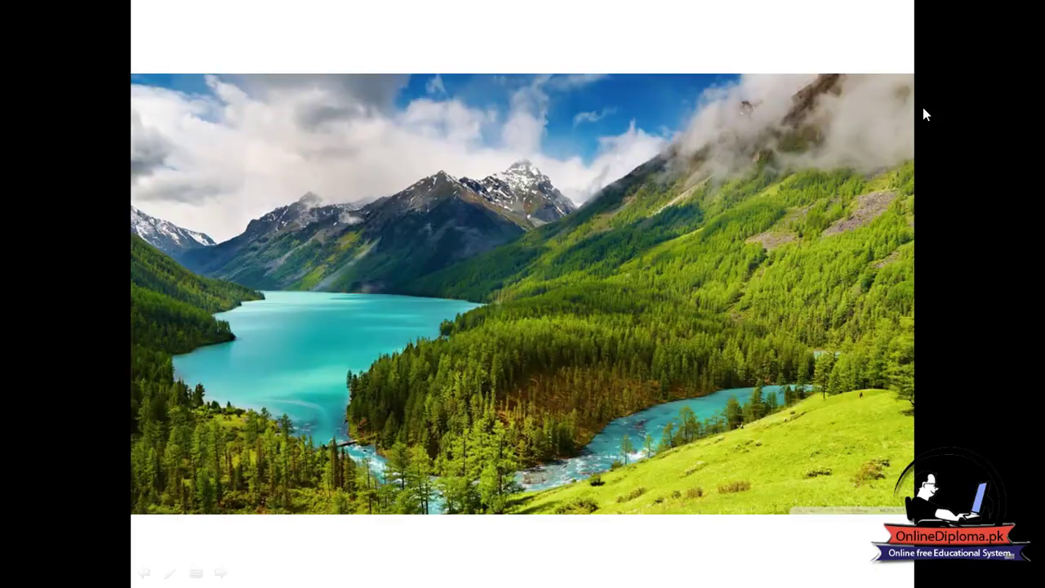
left_click(924, 108)
left_click(924, 109)
left_click(923, 108)
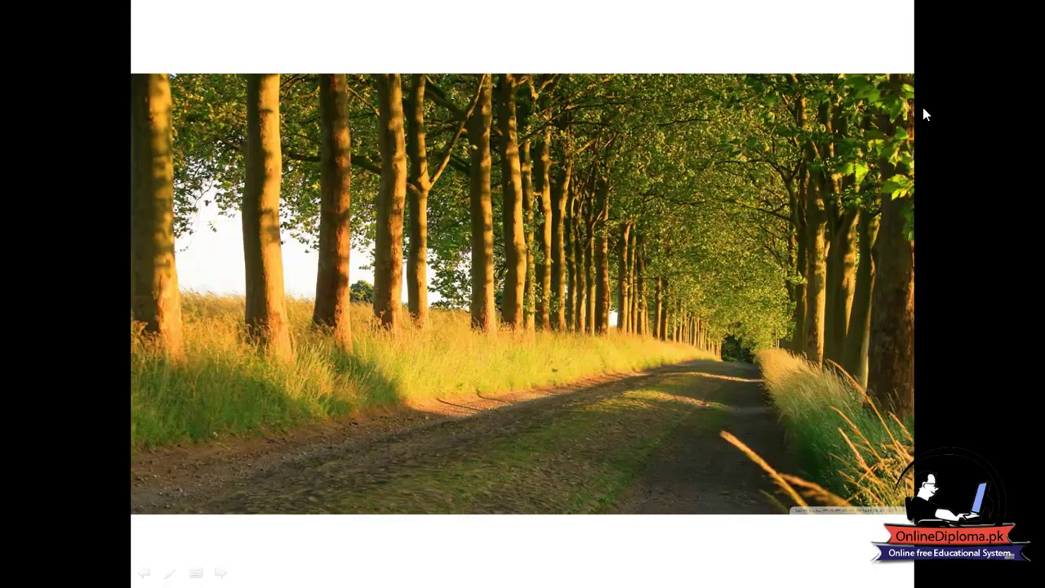
left_click(924, 108)
left_click(923, 108)
left_click(924, 109)
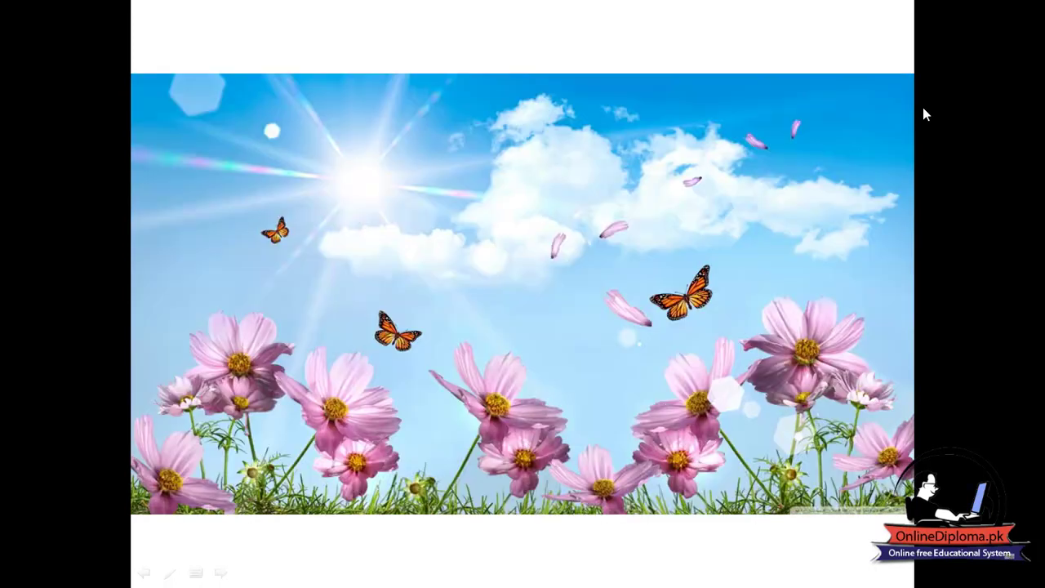
left_click(924, 108)
left_click(922, 113)
left_click(923, 113)
left_click(923, 113)
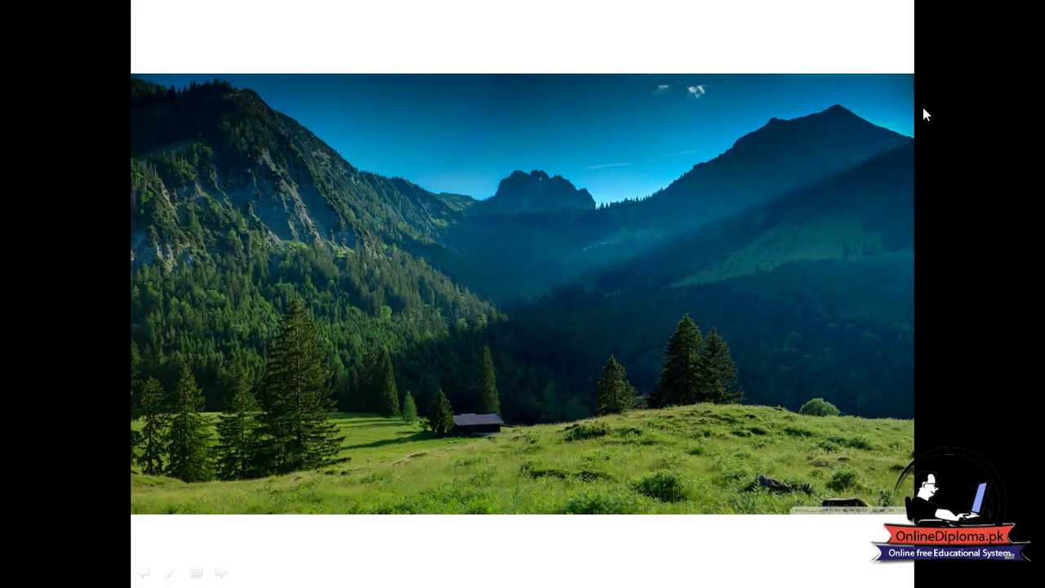
left_click(923, 113)
left_click(924, 115)
left_click(915, 133)
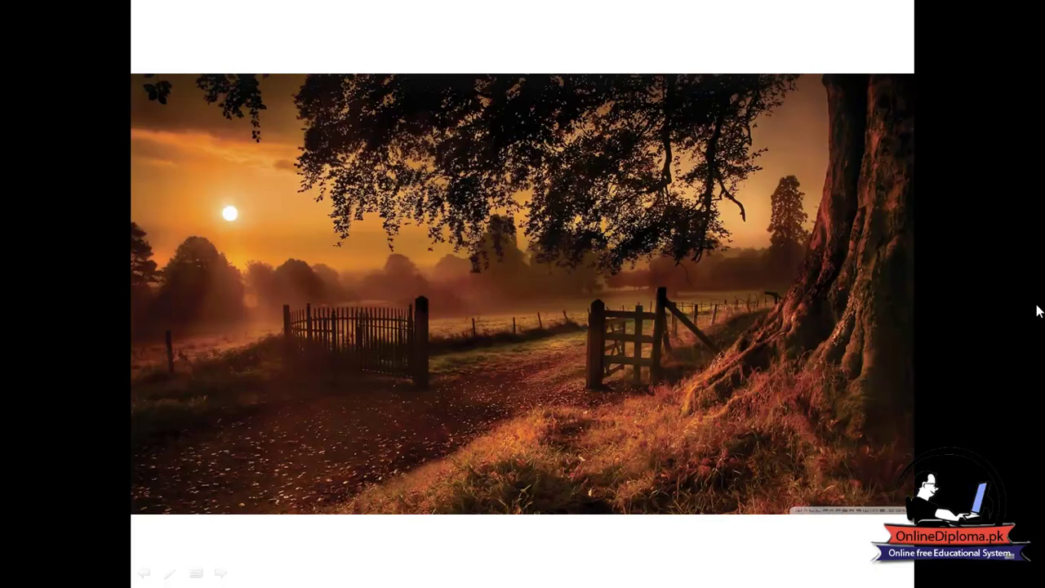
End the running slide show at the sunset picture with the wooden gate and return to editing.
right_click(918, 178)
left_click(556, 105)
right_click(557, 106)
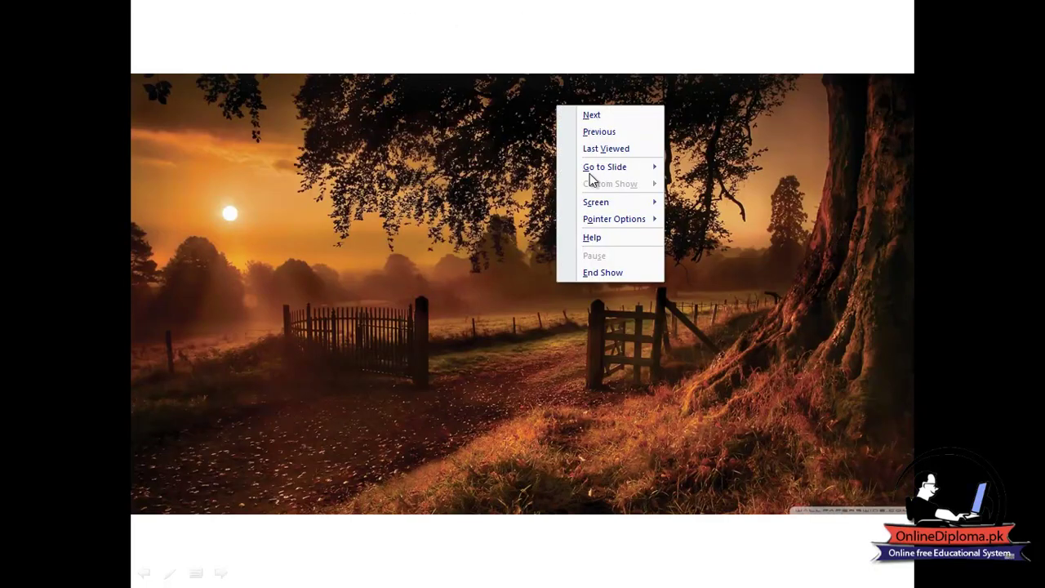
left_click(619, 273)
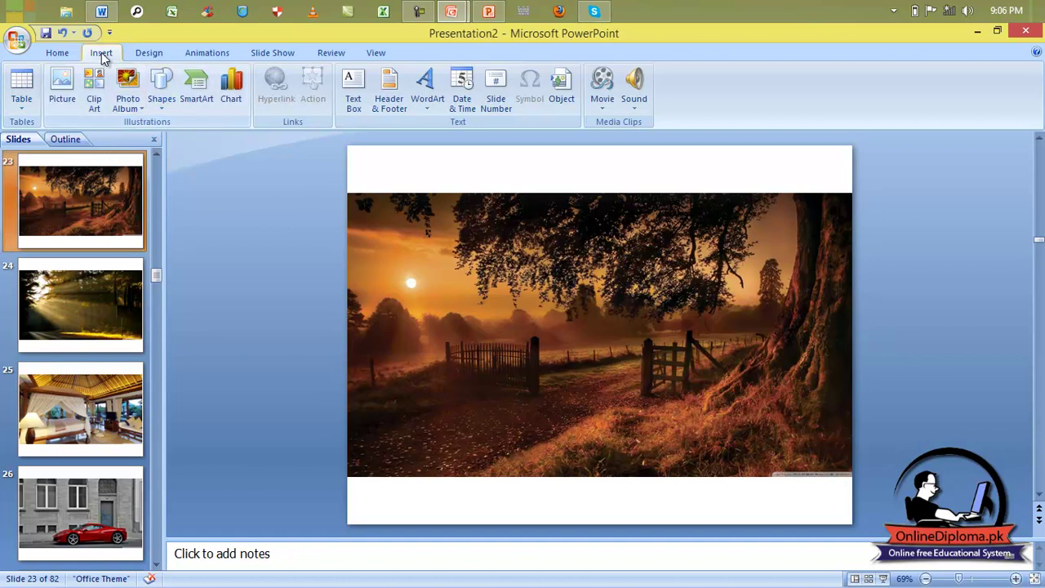
Delete the sunset picture with the wooden gate from slide 23.
left_click(162, 112)
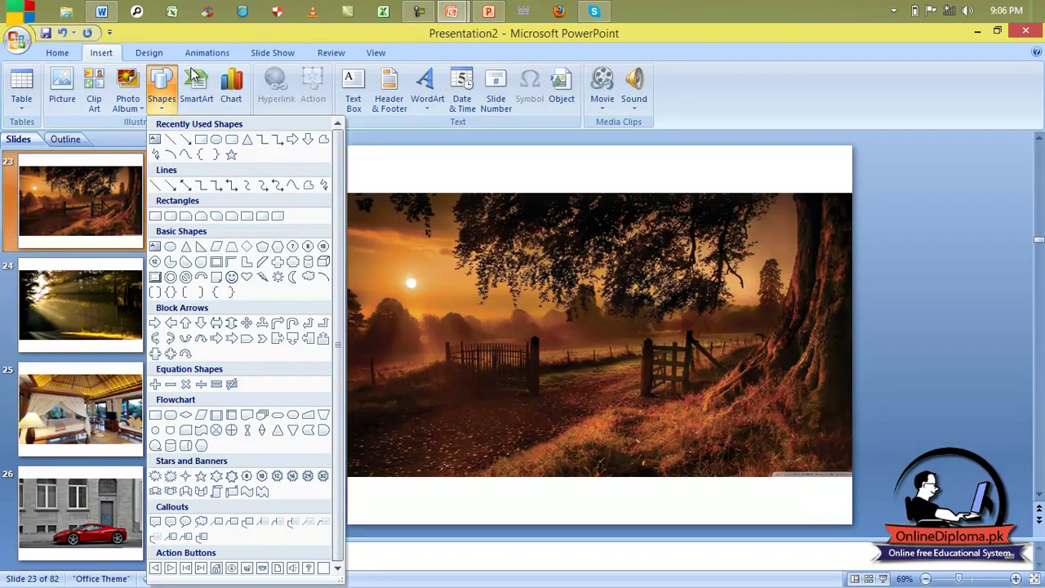
left_click(543, 217)
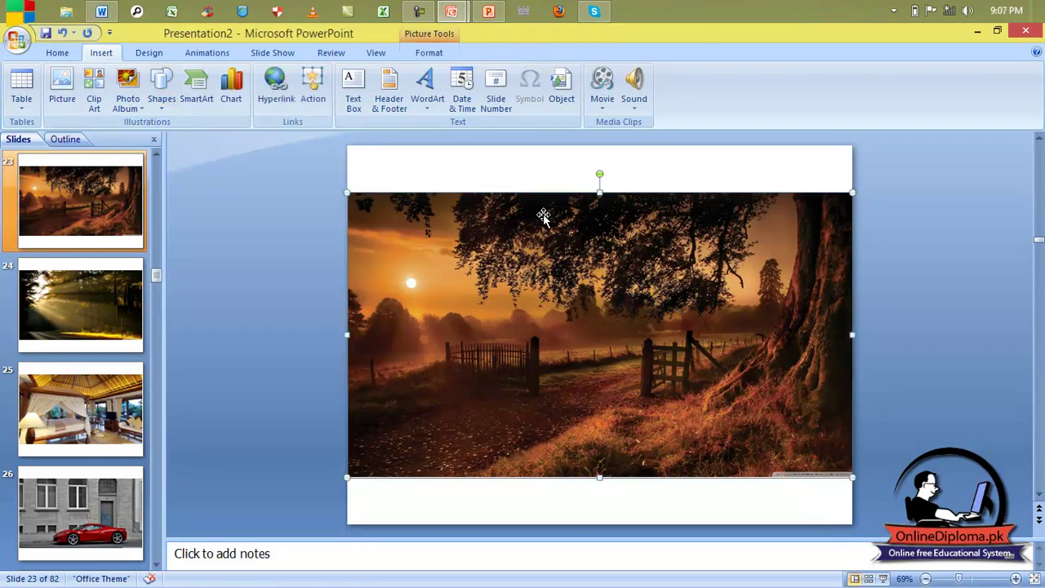
key("Delete")
Draw a wide rectangle across the upper half of the blank slide 23 and delete it again.
left_click(160, 104)
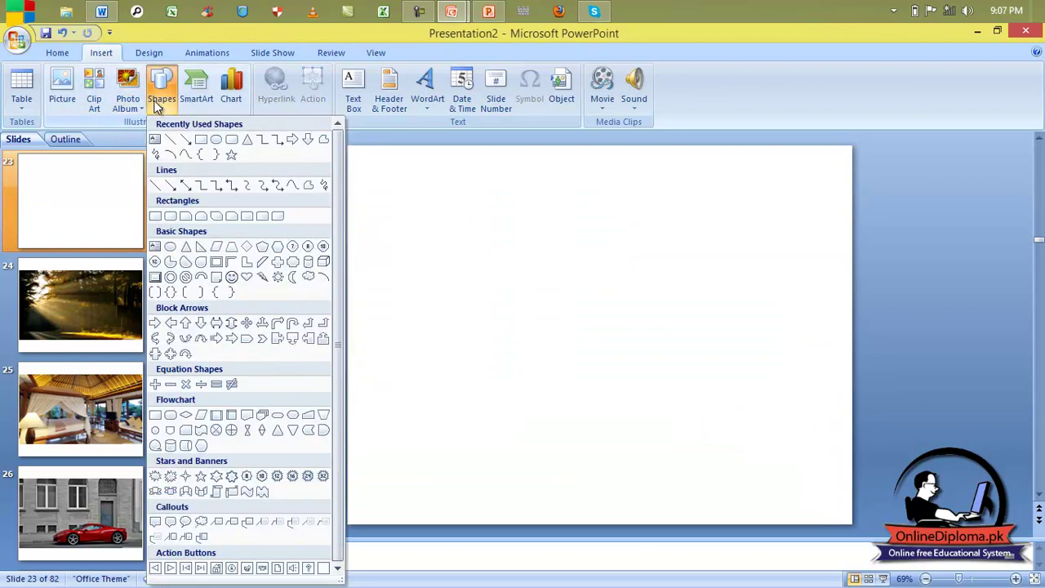
left_click(201, 139)
mouse_move(381, 188)
left_mouse_down()
mouse_move(654, 258)
mouse_move(802, 356)
left_mouse_up()
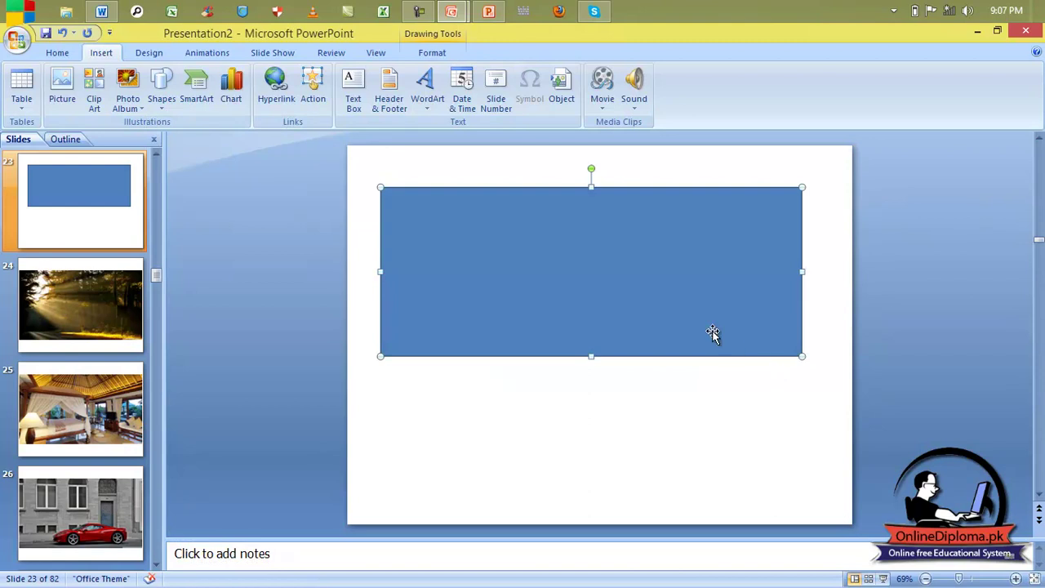
key("Delete")
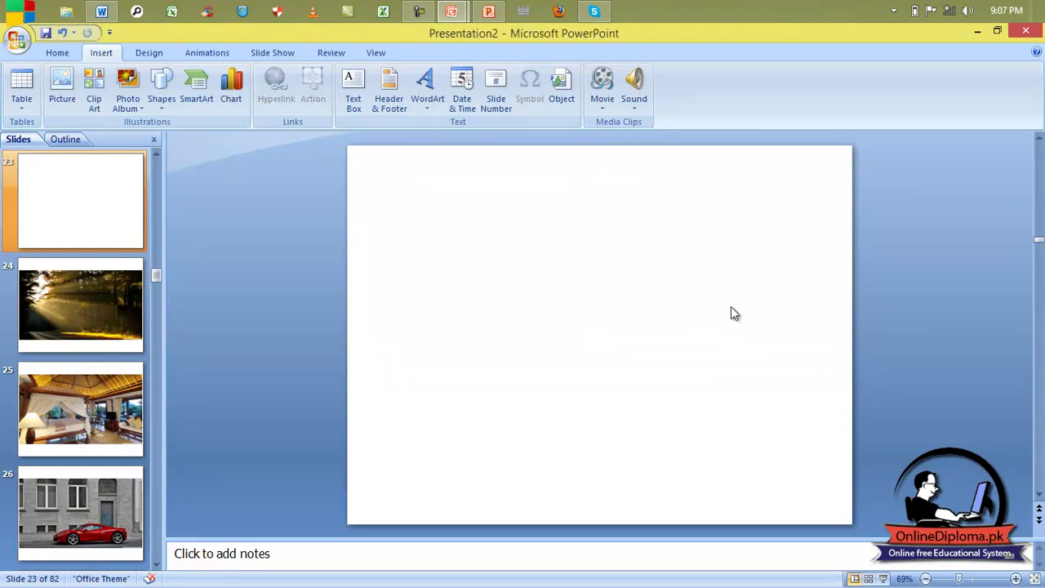
Insert a Basic Block List SmartArt graphic on slide 23 and delete the whole graphic again.
left_click(207, 90)
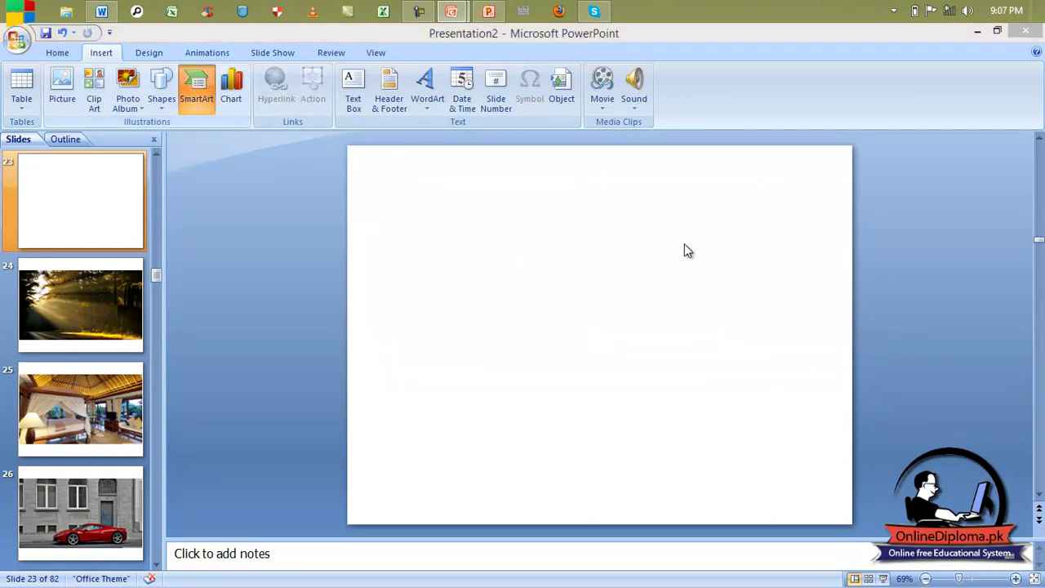
left_click(460, 279)
left_click(459, 279)
left_click(408, 228)
left_click(672, 438)
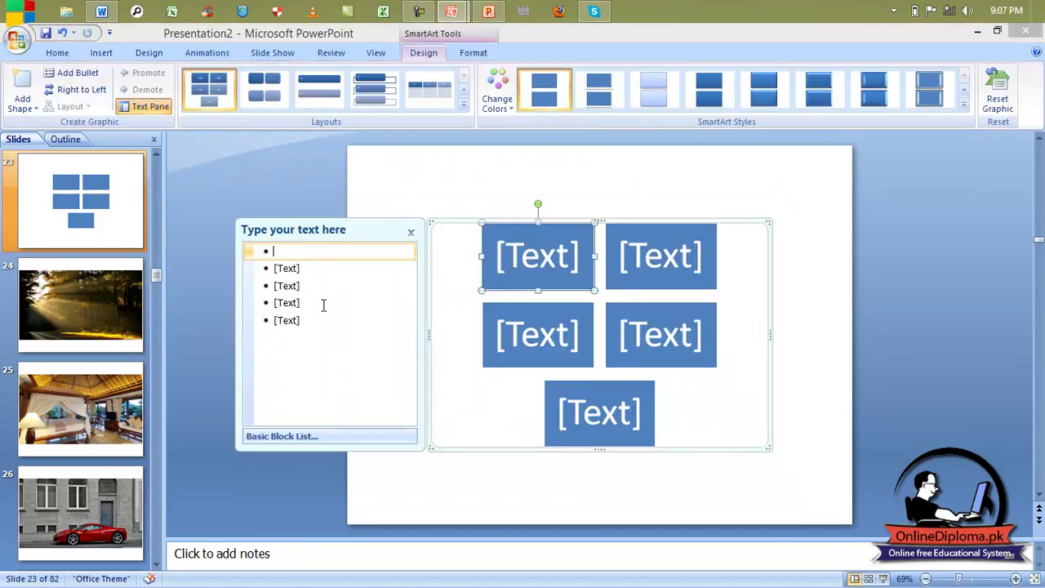
left_click(445, 221)
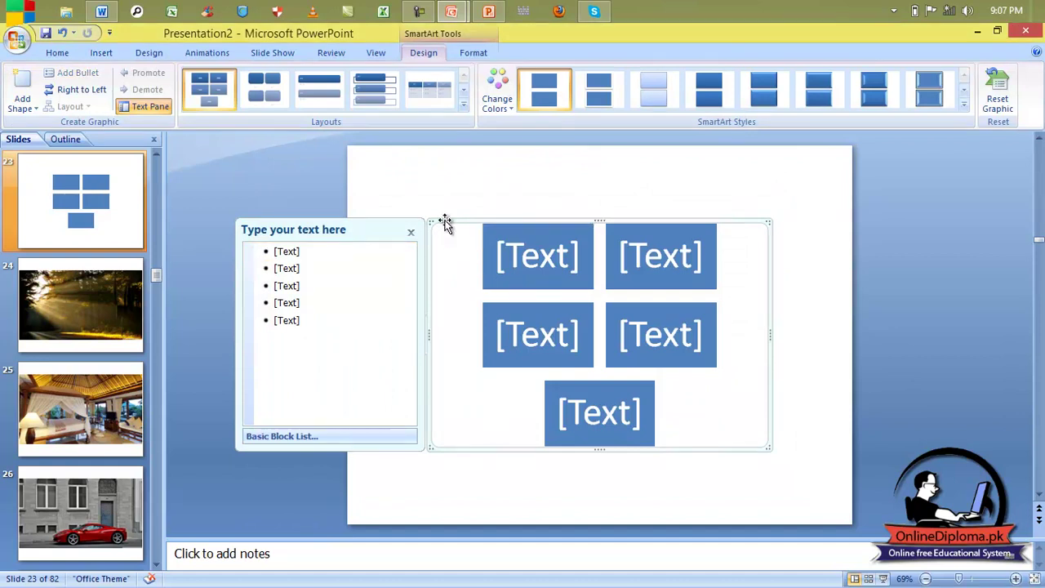
key("Delete")
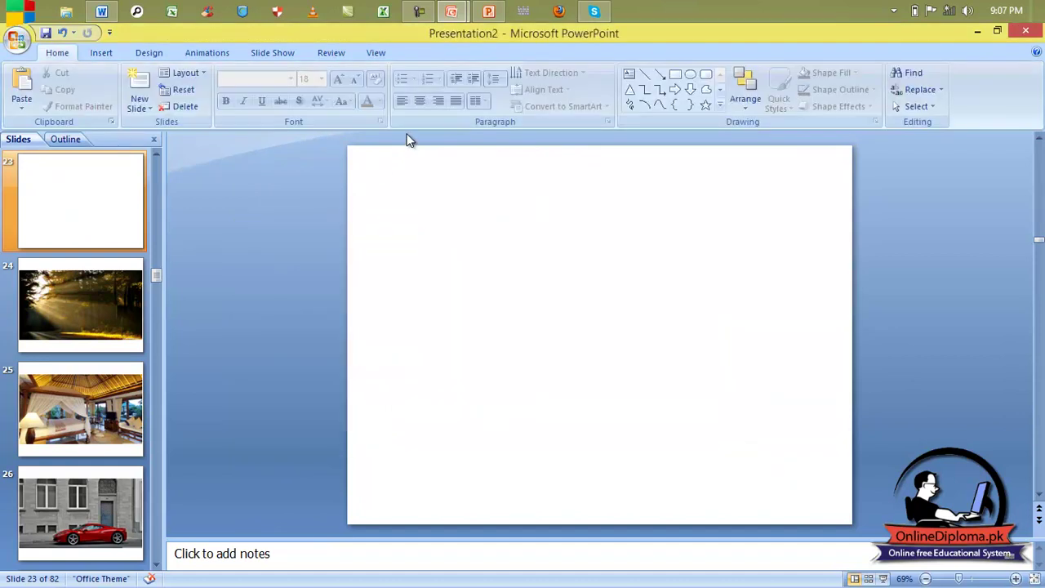
View the chart types available for insertion and leave the selection without adding a chart.
left_click(97, 49)
left_click(231, 90)
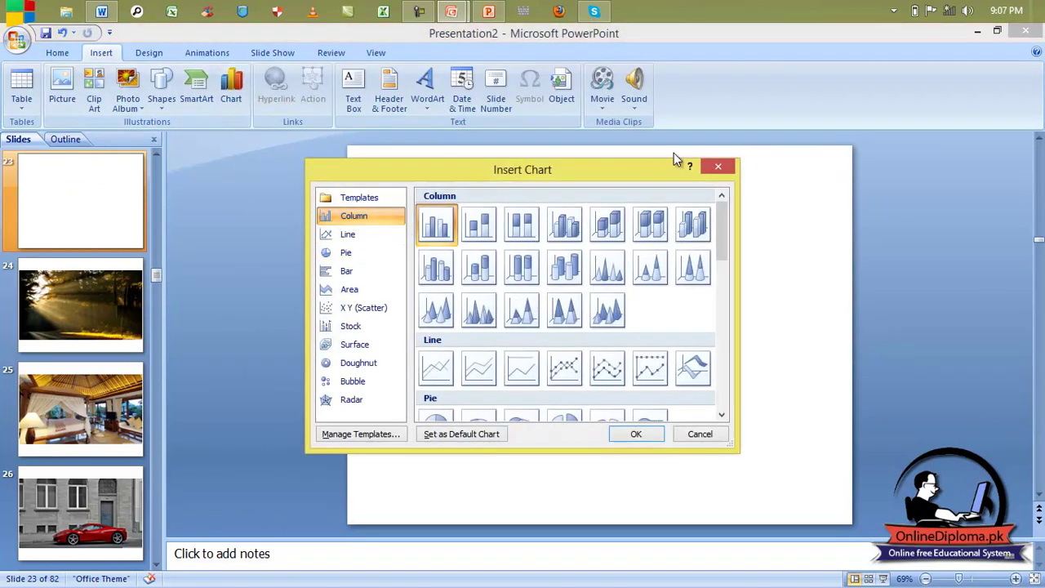
left_click(718, 167)
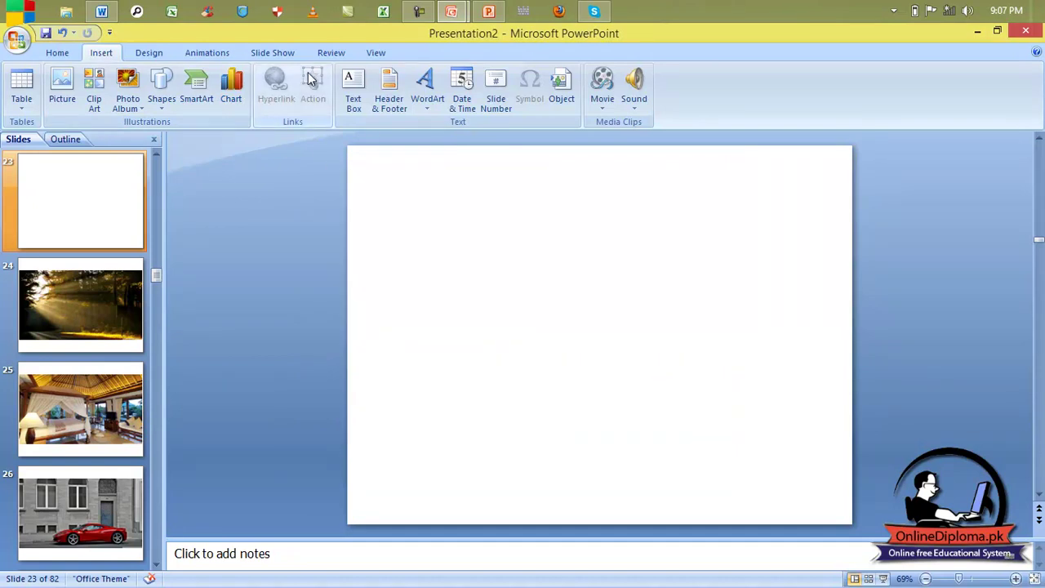
Add a header with the presenter's name and the footer "slides" to the notes and handouts, applied to all.
left_click(395, 95)
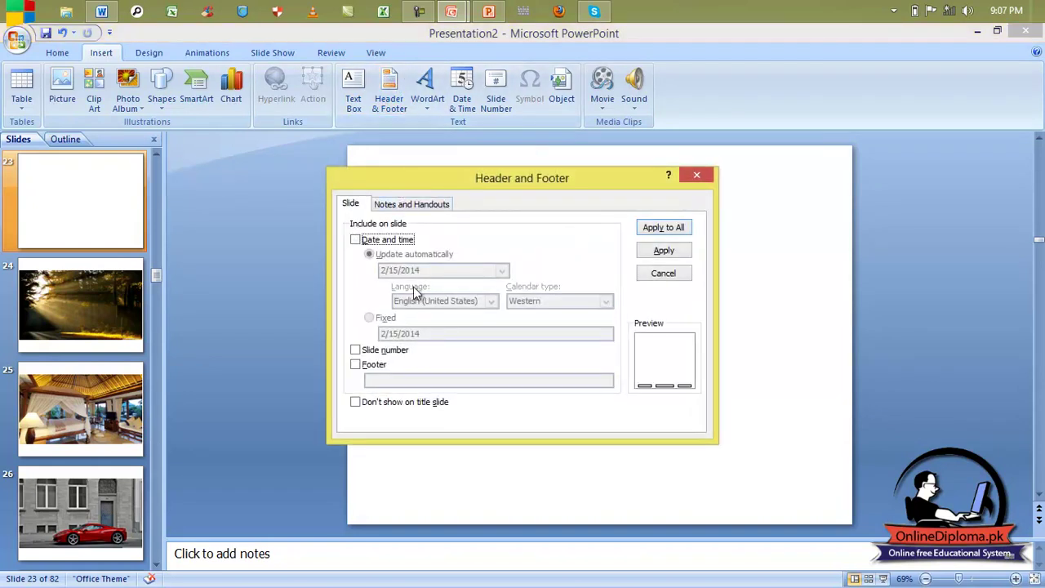
left_click(425, 205)
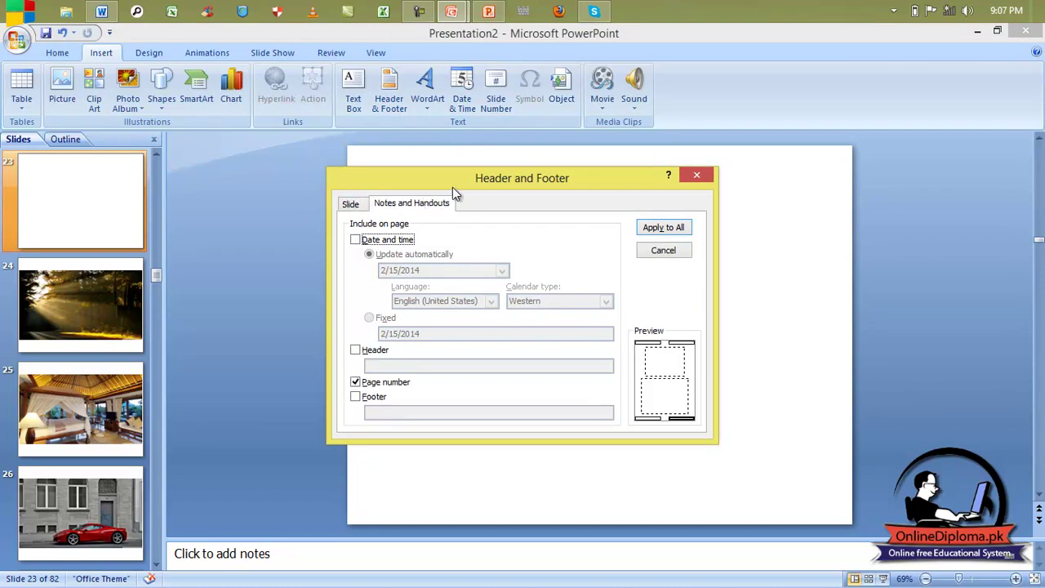
left_click(355, 350)
left_click(377, 367)
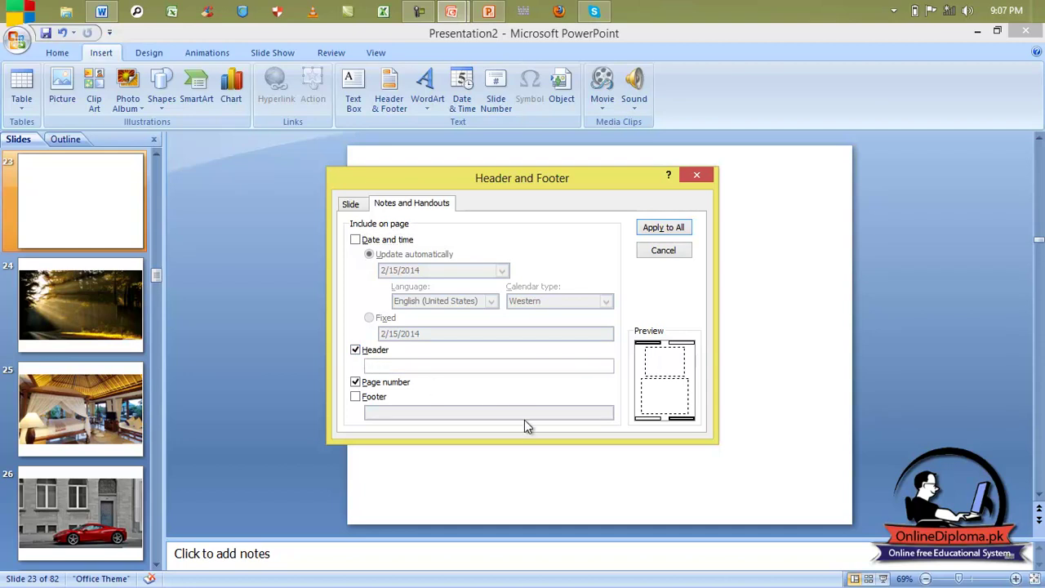
type("taimur pervez")
left_click(379, 398)
type("slides")
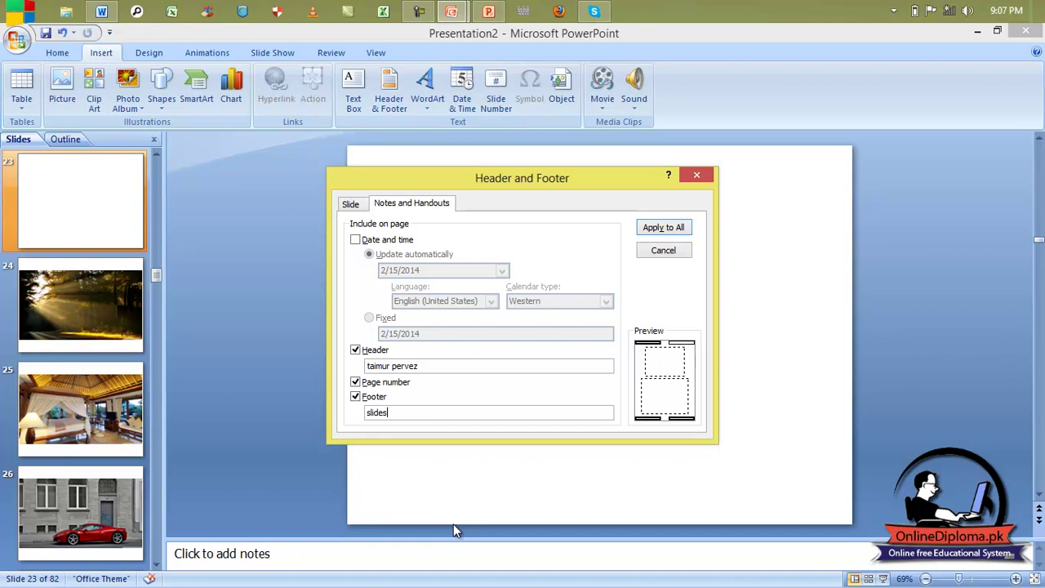
left_click(649, 230)
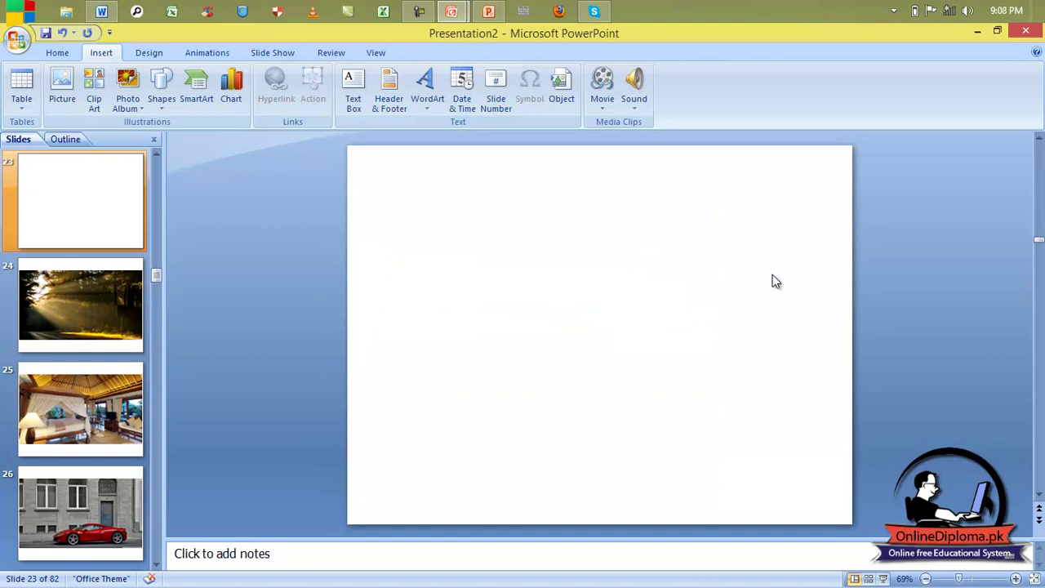
Check slides 24 and 23, and run the slide show from the beginning to the sailing ship on slide 4 before ending it.
left_click(135, 311)
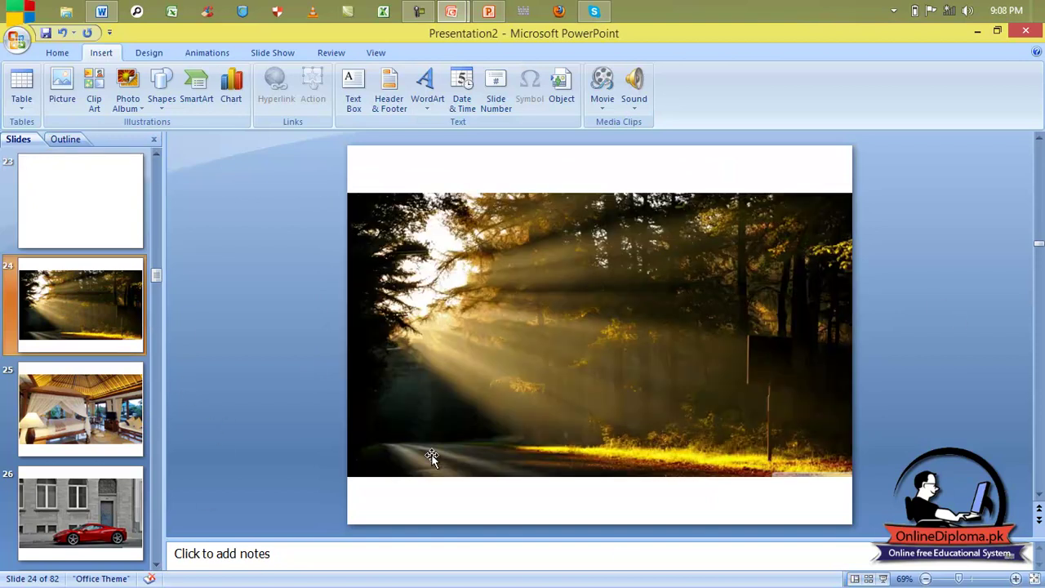
left_click(59, 212)
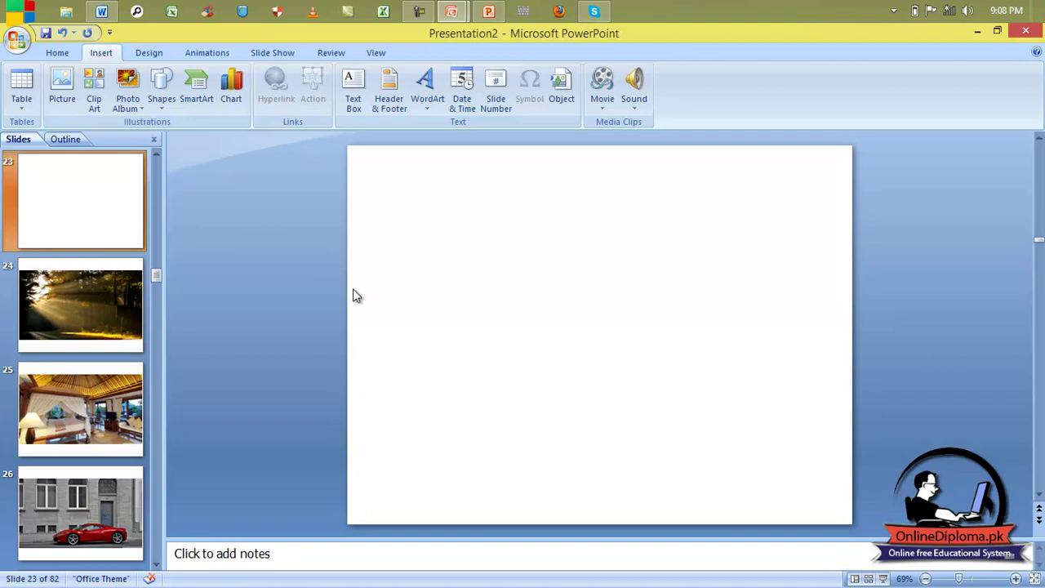
key("F5")
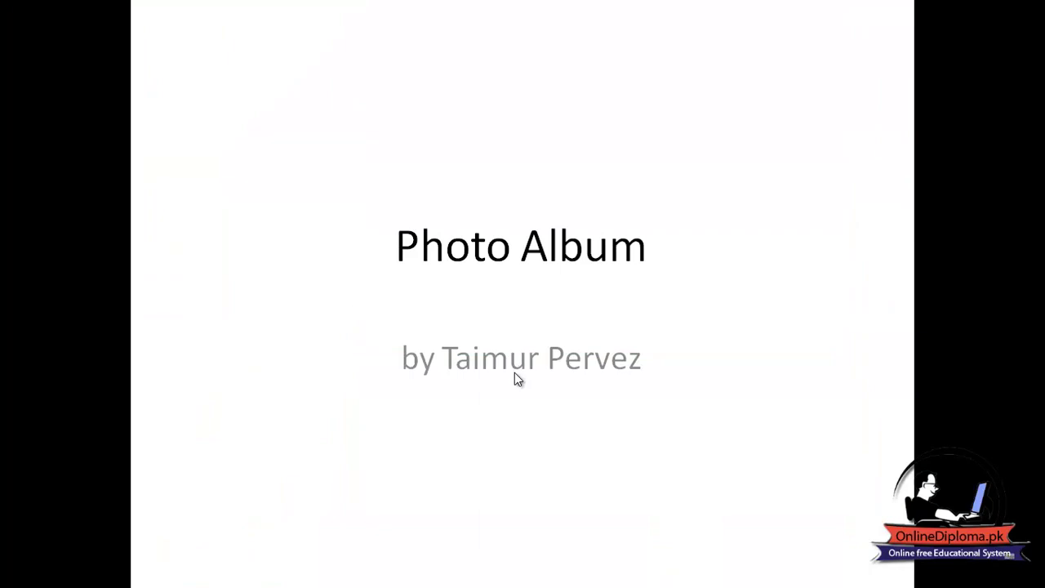
left_click(515, 376)
left_click(514, 372)
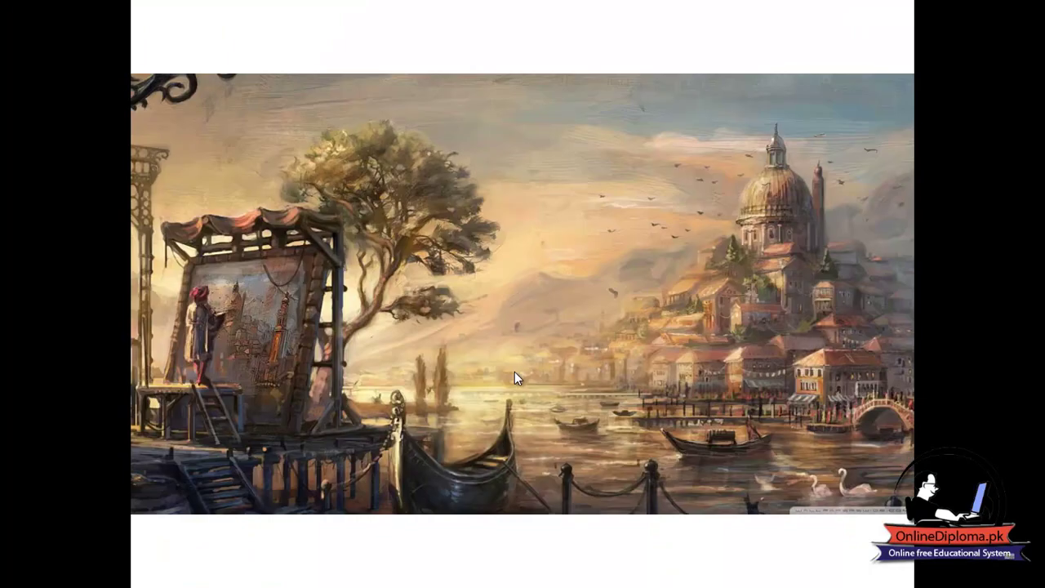
left_click(515, 371)
right_click(441, 304)
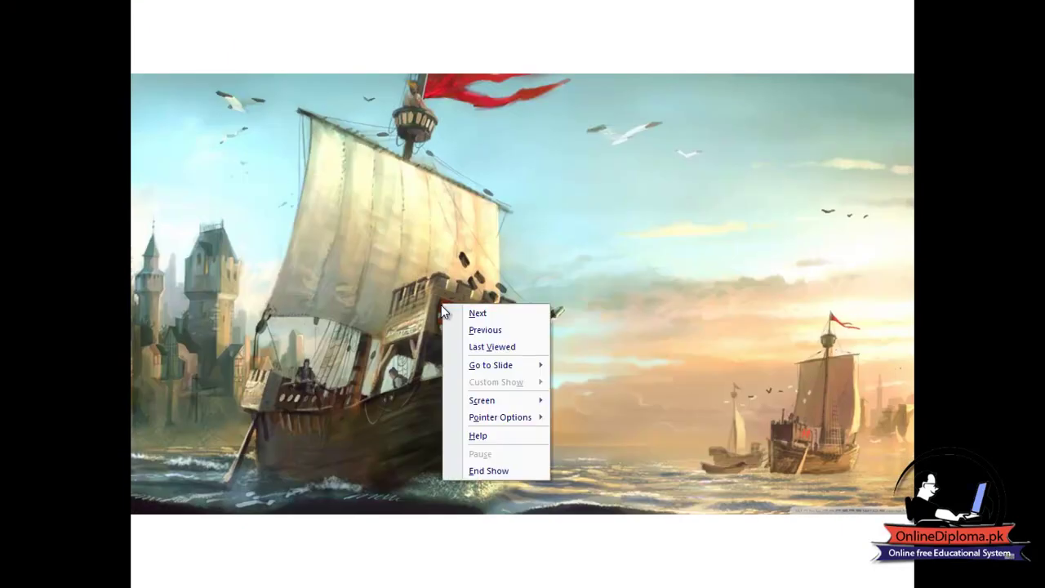
left_click(492, 469)
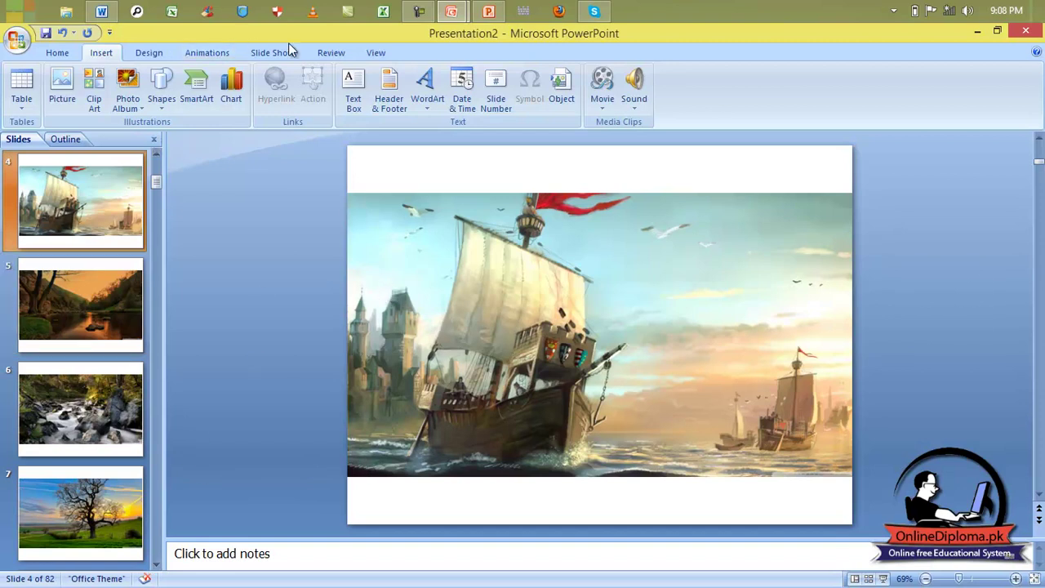
Reapply the existing header and footer settings for notes and handouts to all pages.
left_click(391, 100)
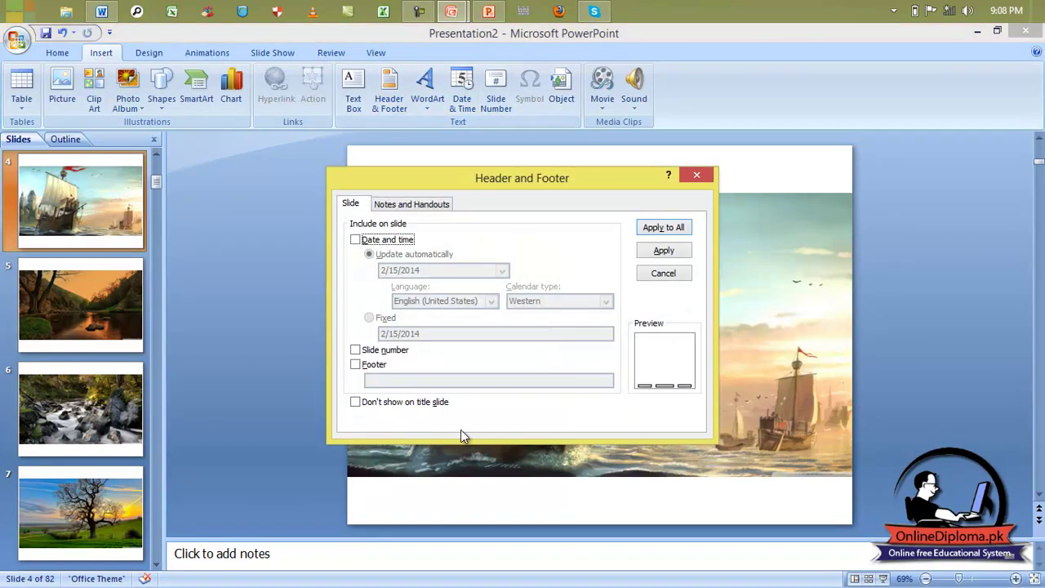
left_click(390, 210)
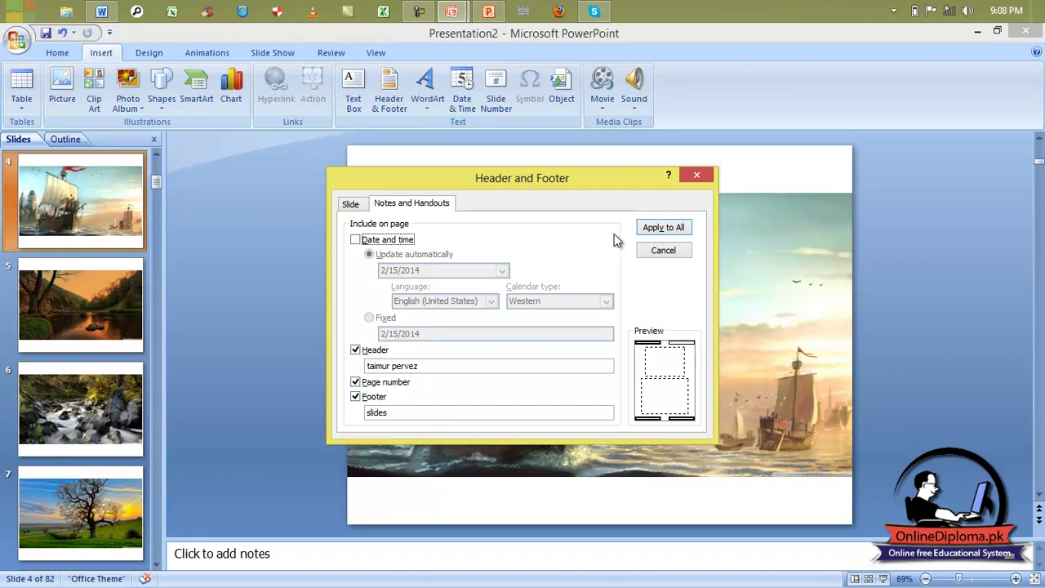
left_click(661, 229)
Move the sailing ship picture on slide 4 down and slightly to the right, past the slide's lower edge.
left_click(658, 253)
left_click_drag(653, 433, 670, 482)
left_click_drag(655, 399, 670, 313)
Look through the album from the title slide to the waterfall picture on slide 12.
scroll(670, 313, "up", 7)
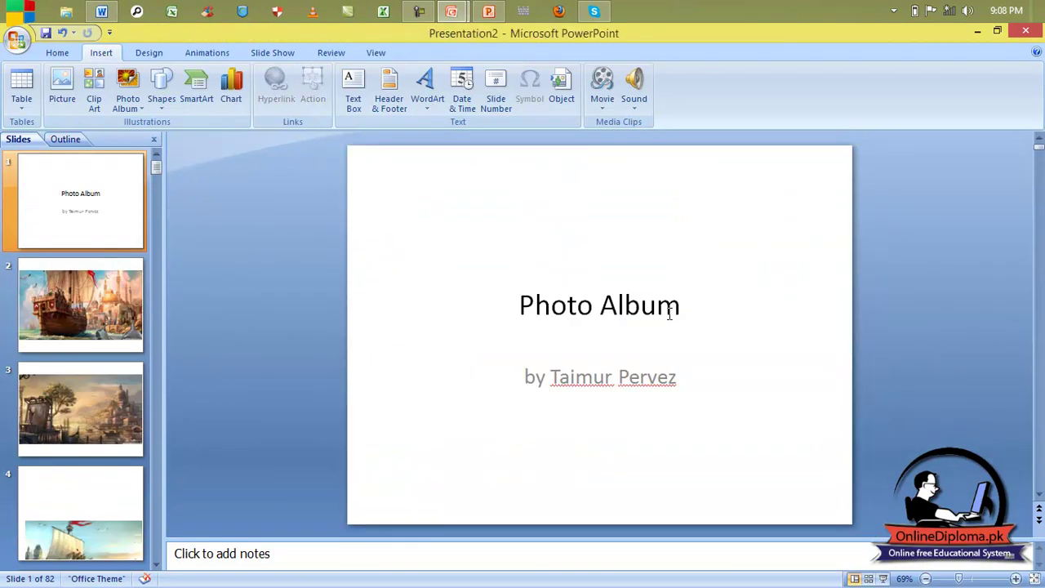
scroll(670, 313, "down", 1)
scroll(667, 317, "down", 2)
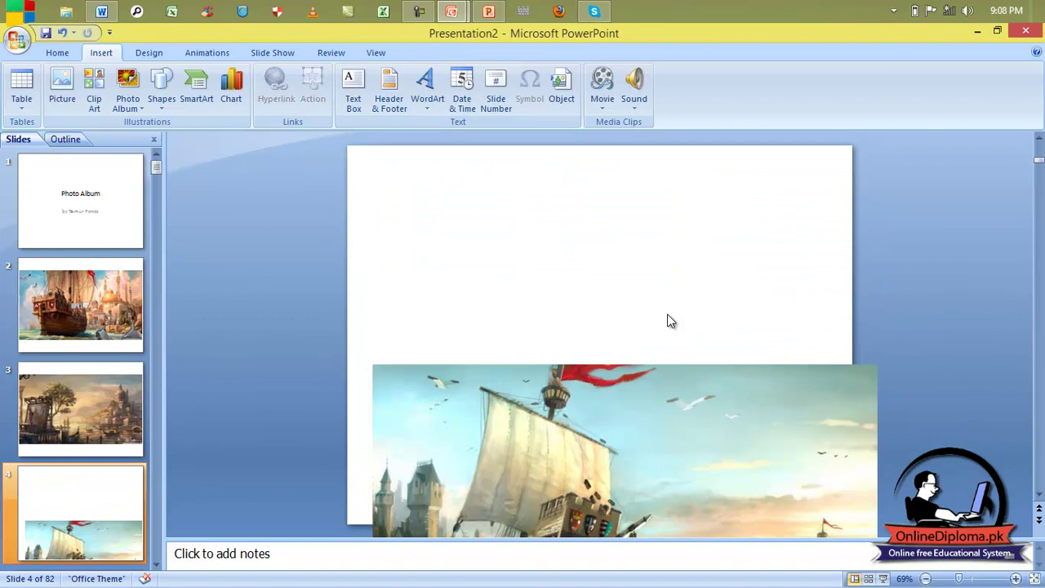
scroll(668, 315, "down", 4)
scroll(667, 315, "down", 3)
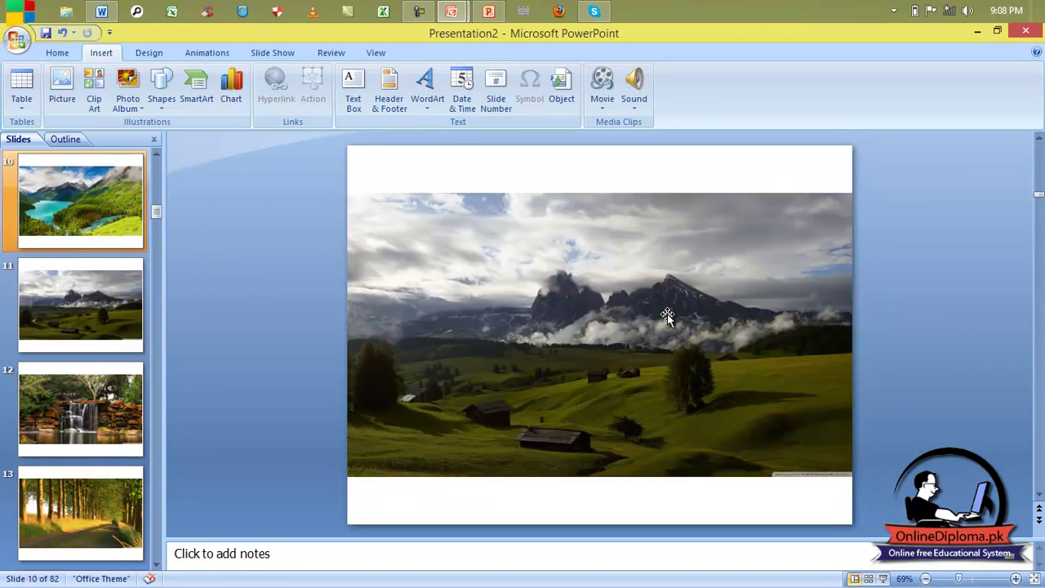
scroll(667, 315, "down", 2)
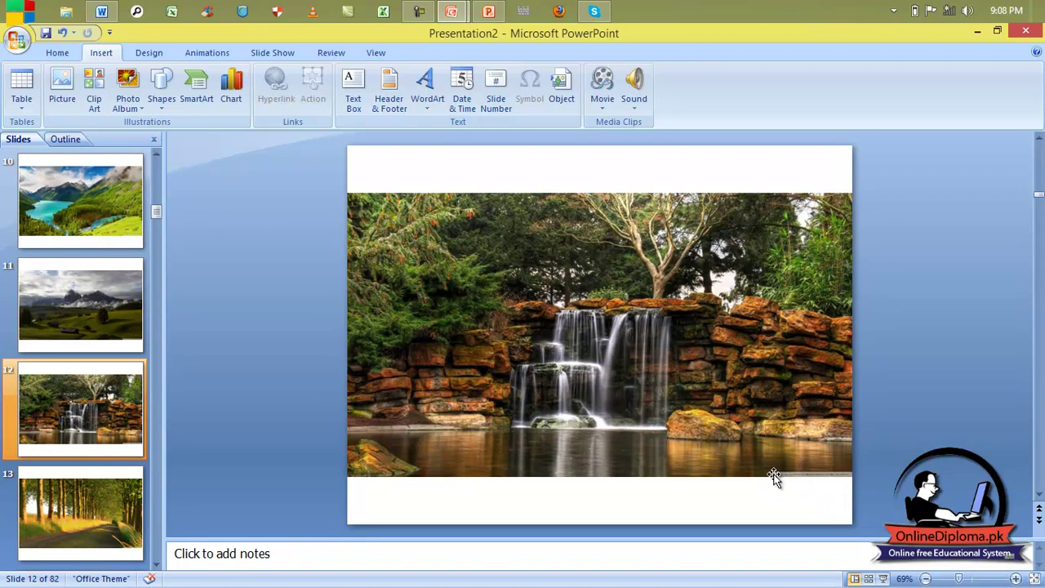
Set the slide background to a solid black fill, apply it to all slides, and check the neighbouring slides.
right_click(706, 503)
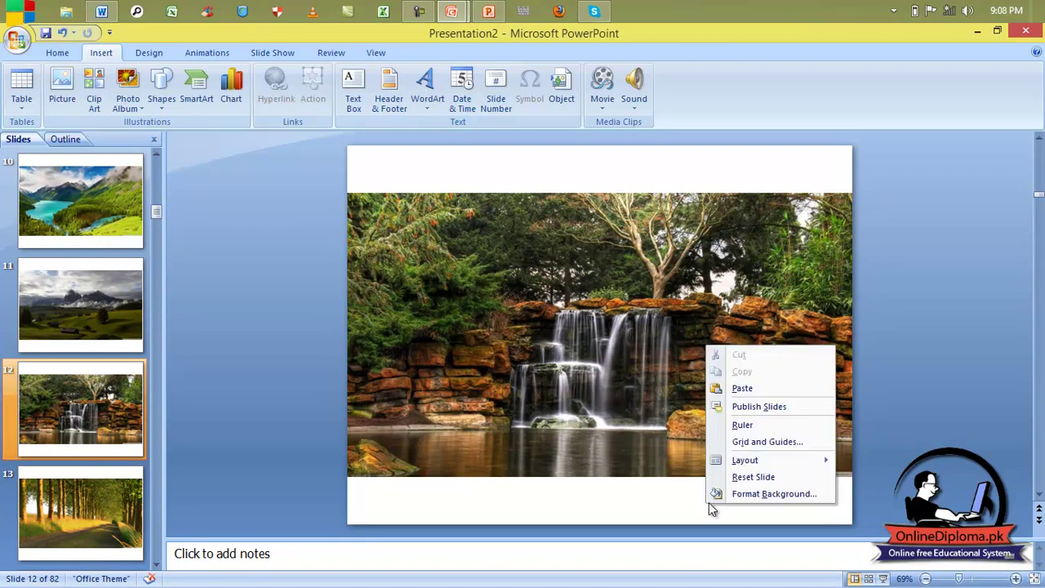
left_click(733, 494)
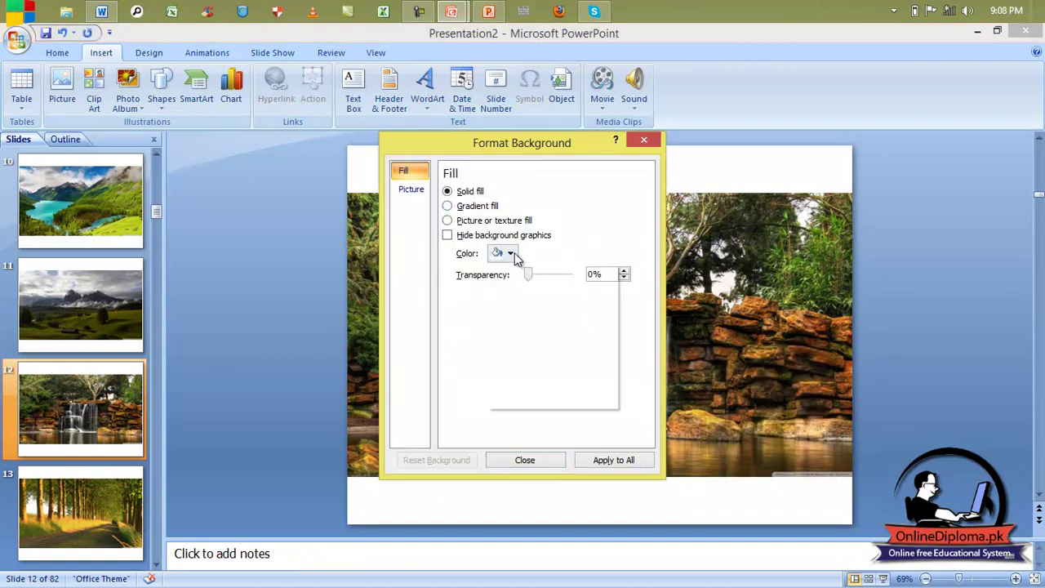
left_click(509, 254)
left_click(507, 302)
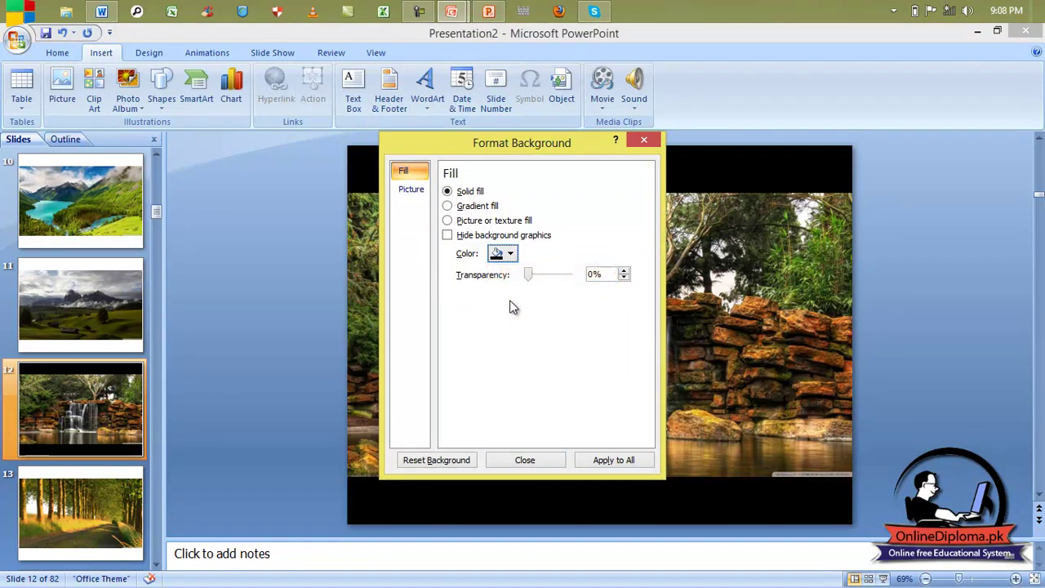
left_click(595, 461)
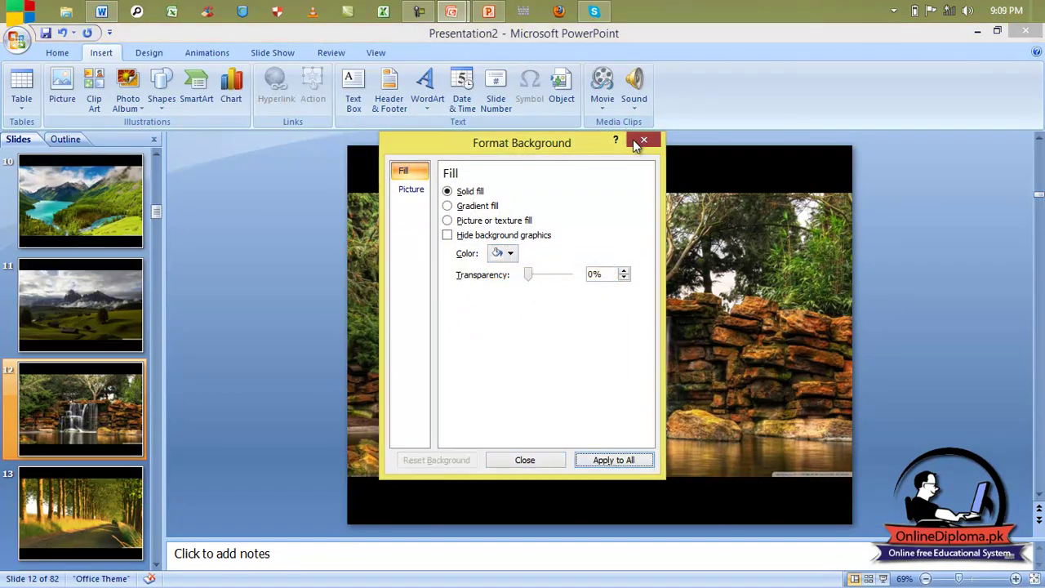
left_click(643, 142)
left_click(115, 274)
scroll(582, 411, "down", 2)
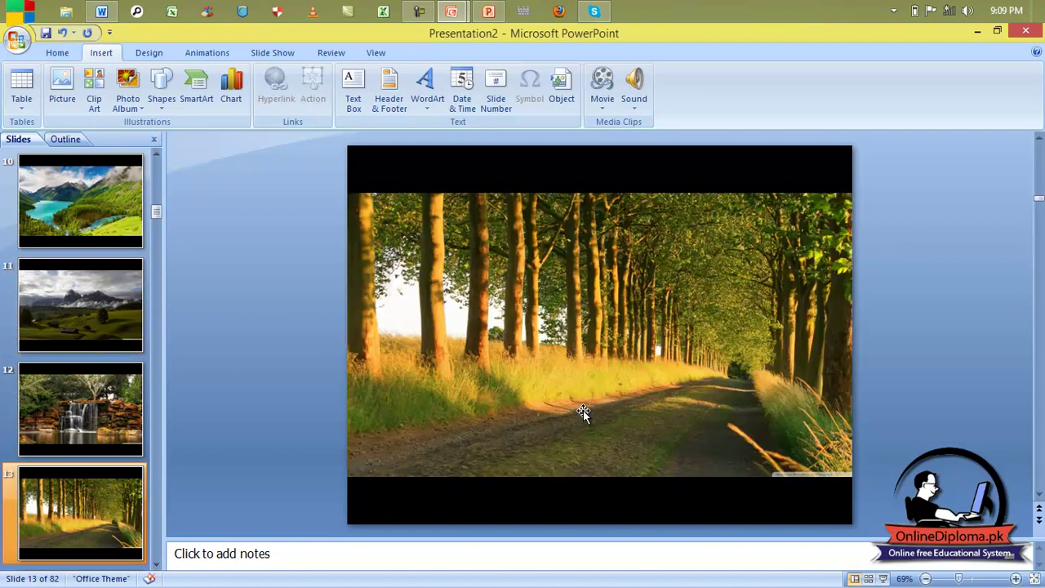
Insert a WordArt text object in the black, double-outlined style on slide 16 with the pink flowers and butterflies.
scroll(583, 410, "down", 2)
scroll(583, 410, "down", 1)
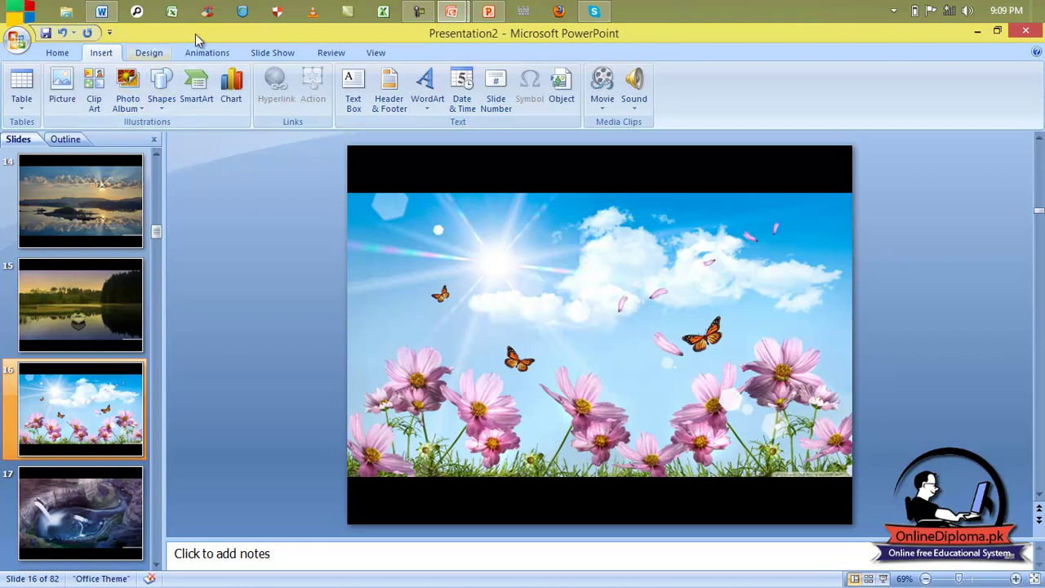
left_click(435, 104)
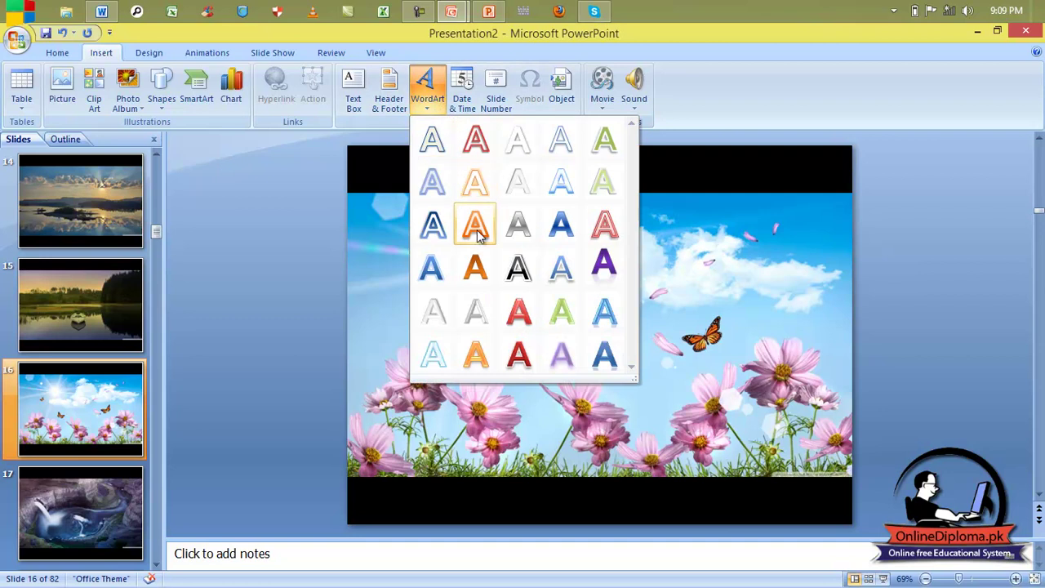
left_click(519, 268)
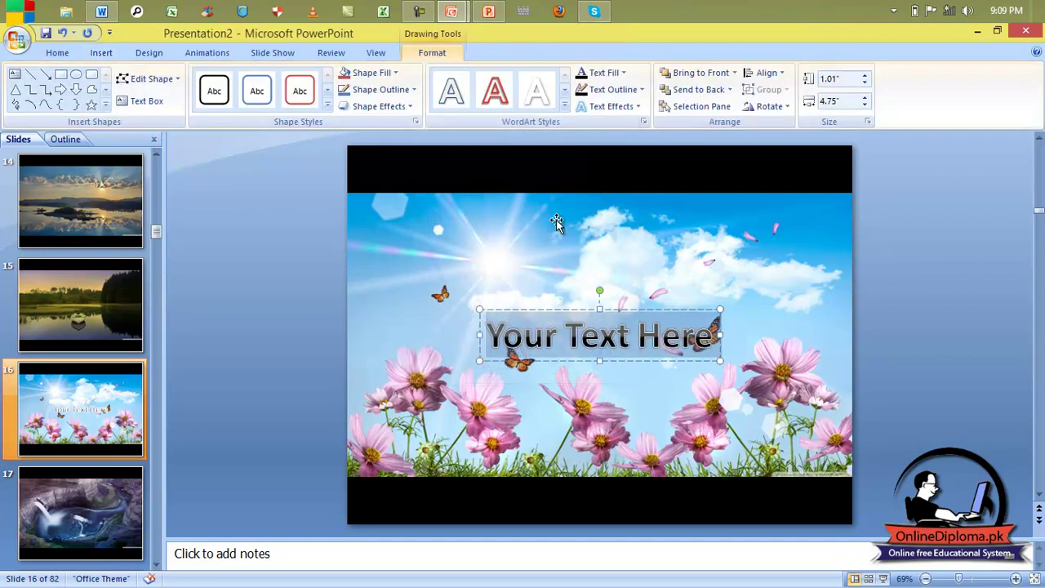
Select the WordArt's placeholder text, then delete the whole WordArt object from slide 16.
left_click(664, 339)
left_click_drag(712, 335, 487, 336)
left_click(703, 311)
key("Delete")
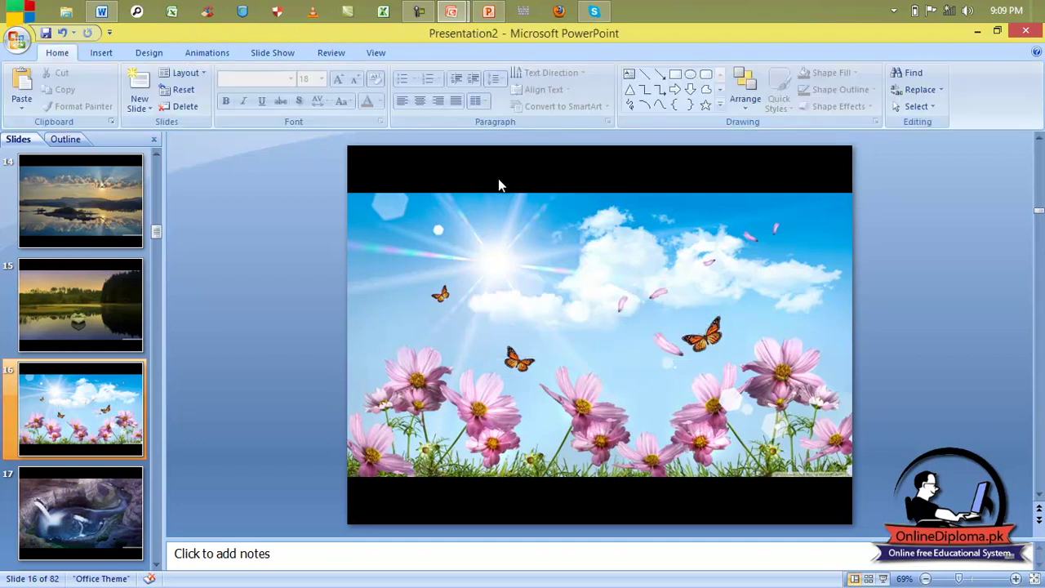
Bring back the insert commands and select the flower and butterfly picture on slide 16.
left_click(105, 52)
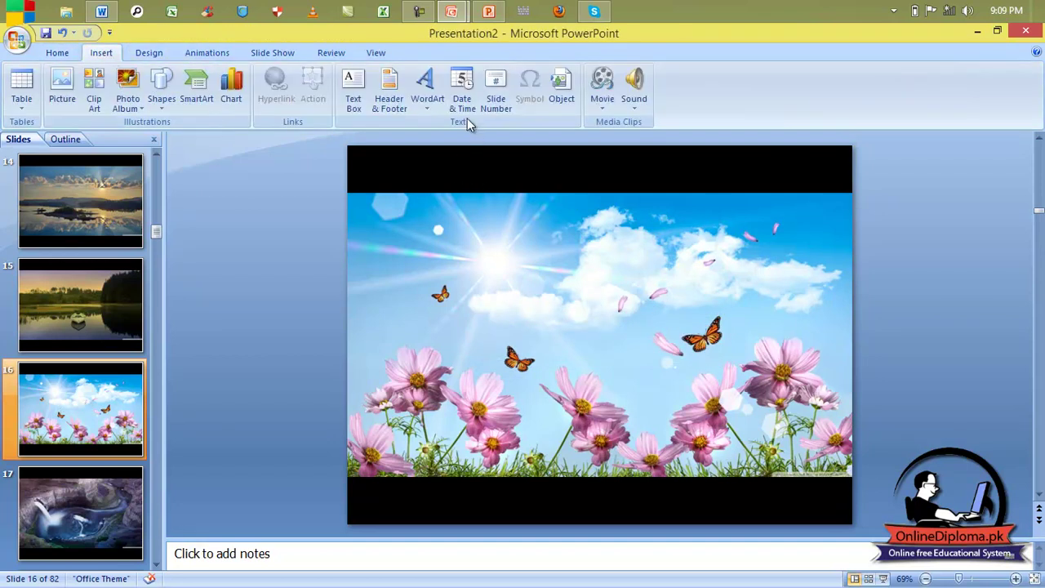
left_click(567, 209)
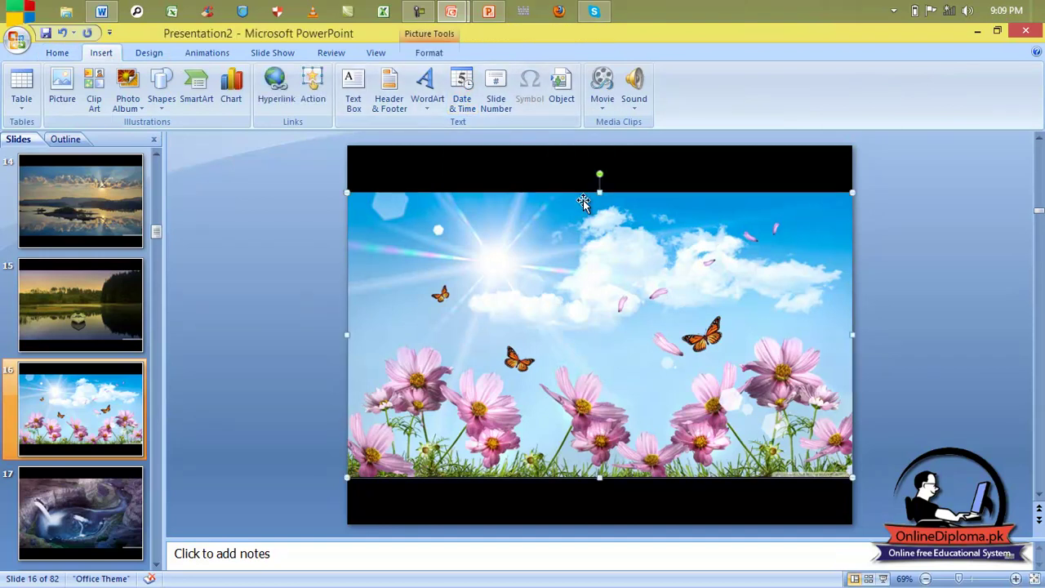